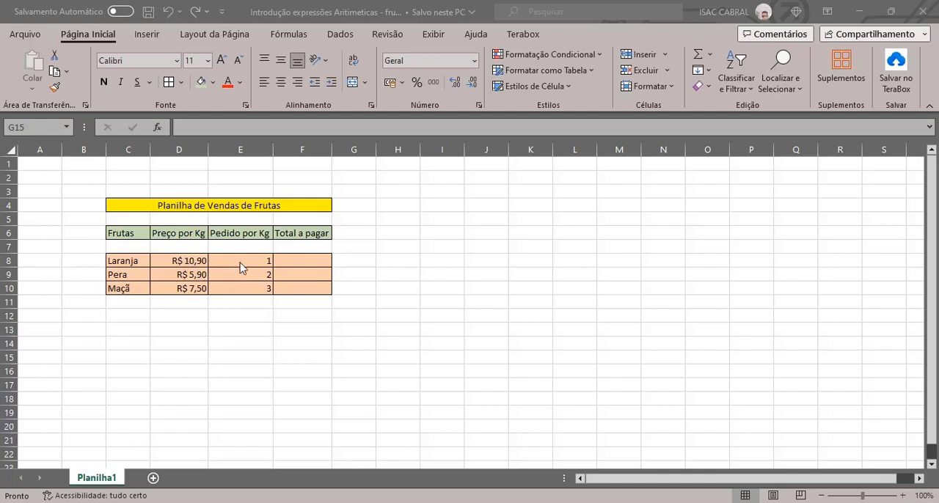
pyautogui.click(291, 260)
pyautogui.click(294, 275)
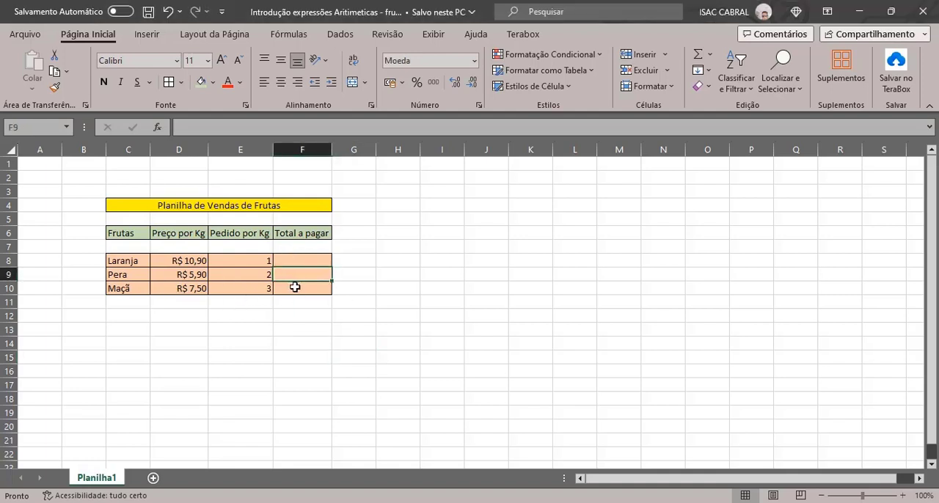
pyautogui.click(300, 262)
pyautogui.click(299, 276)
pyautogui.click(299, 290)
pyautogui.click(298, 262)
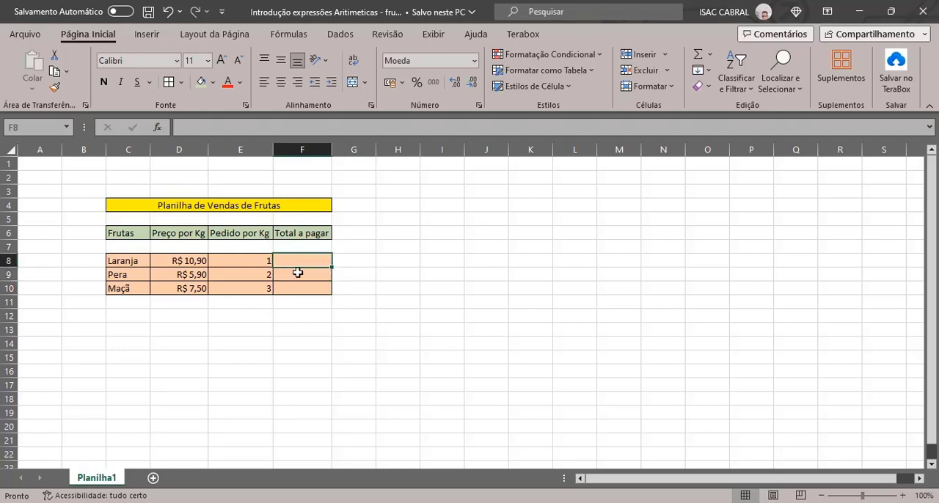
pyautogui.click(298, 273)
pyautogui.click(300, 286)
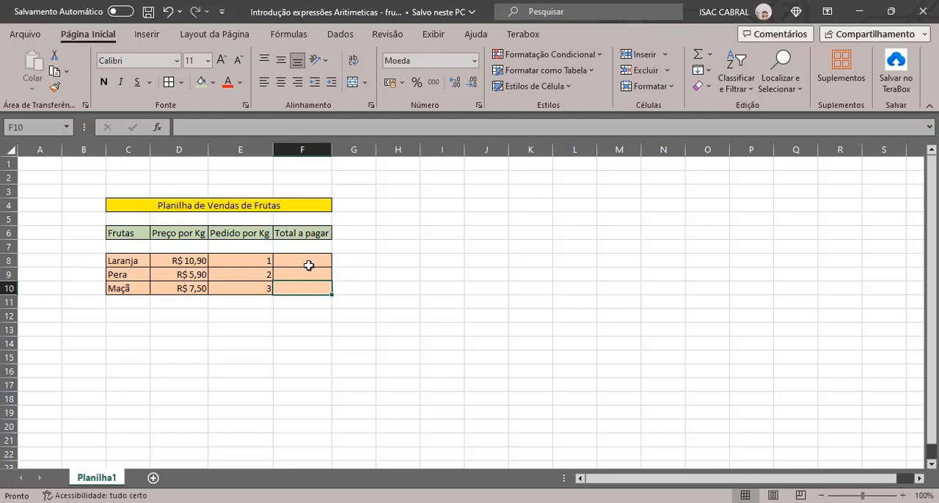
pyautogui.click(308, 265)
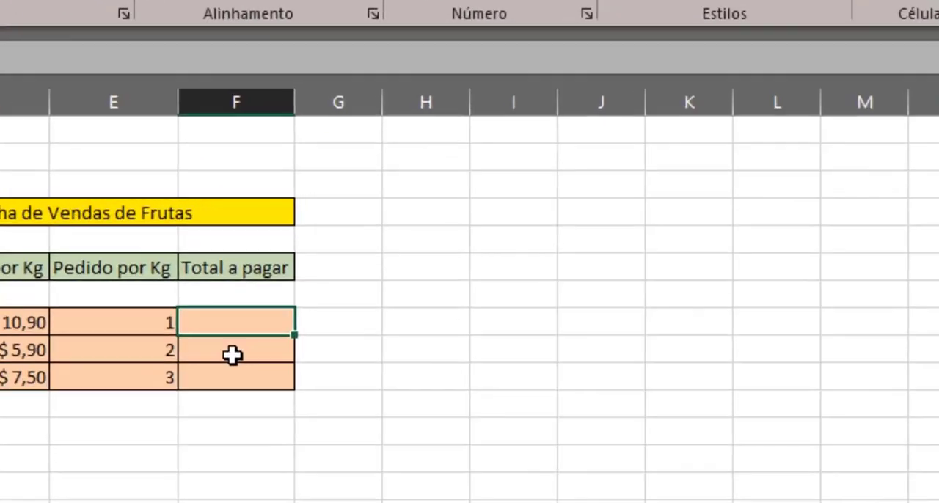
pyautogui.click(301, 276)
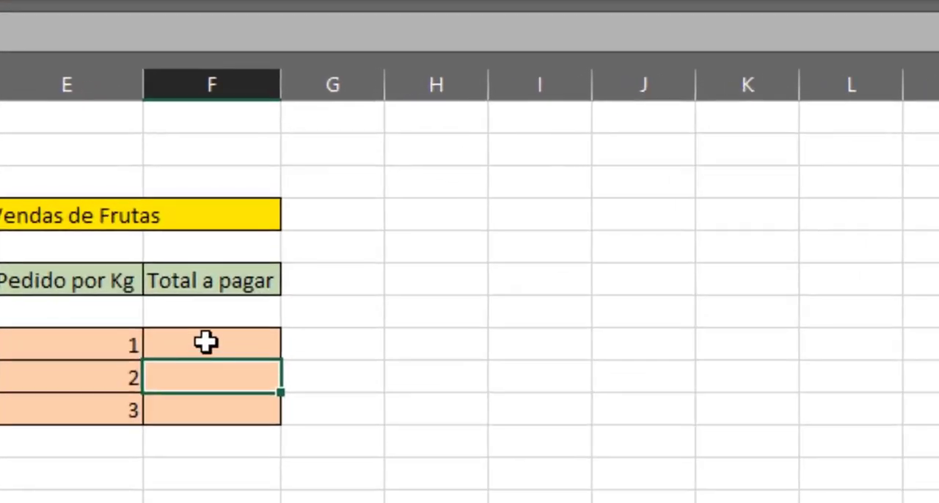
pyautogui.click(301, 261)
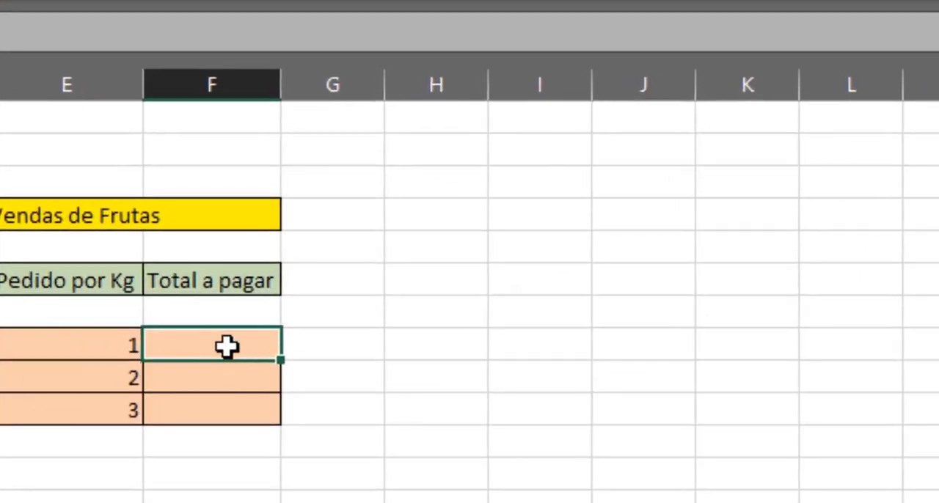
pyautogui.click(230, 377)
pyautogui.click(227, 402)
# Start the Laranja total in F8 as the fixed-number multiplication =10,9*1
pyautogui.click(220, 353)
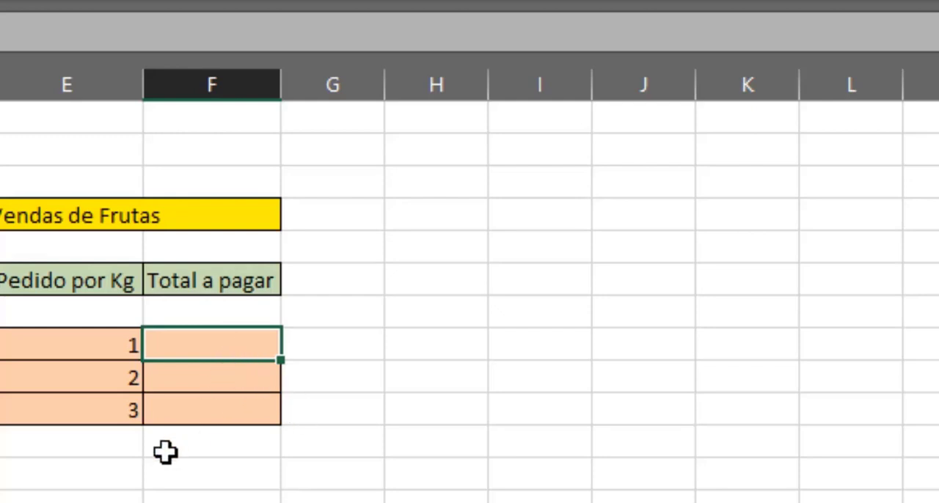
pyautogui.write('=')
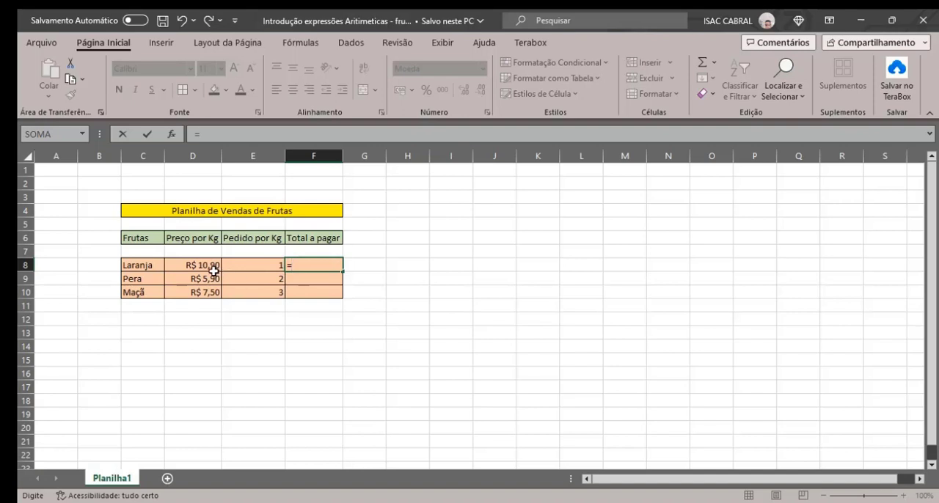
pyautogui.write('10,9')
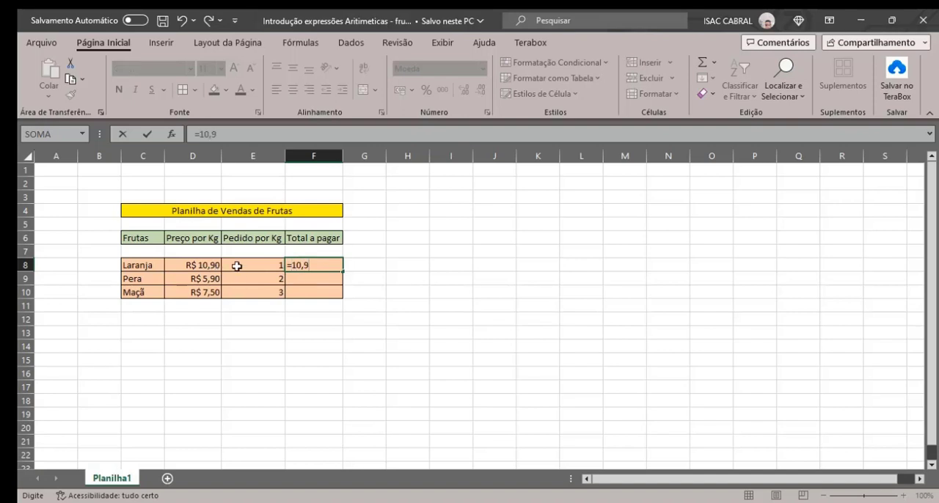
pyautogui.write('*1')
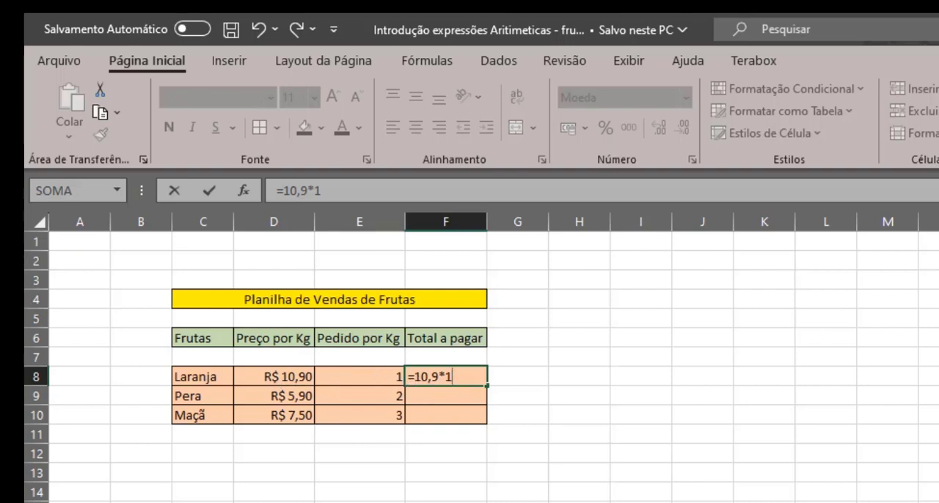
# Replace the fixed numbers in F8 with cell references and enter the Laranja total as =D8*E8
pyautogui.press('BackSpace')
pyautogui.press('BackSpace')
pyautogui.press('BackSpace')
pyautogui.press('BackSpace')
pyautogui.press('BackSpace')
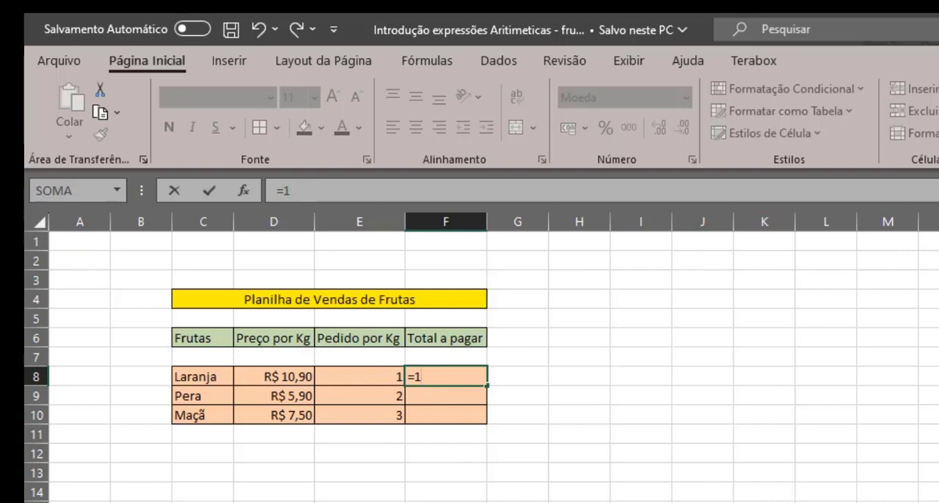
pyautogui.press('BackSpace')
pyautogui.write('d')
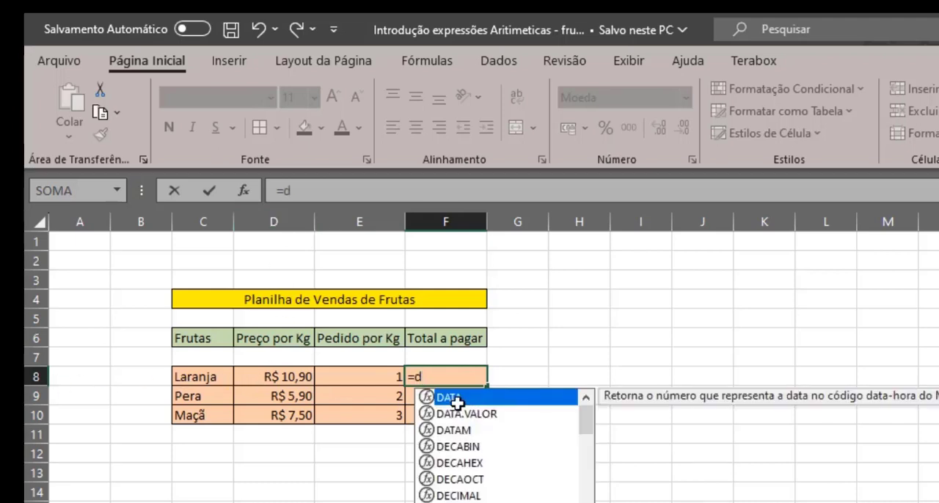
pyautogui.press('BackSpace')
pyautogui.write('D8*')
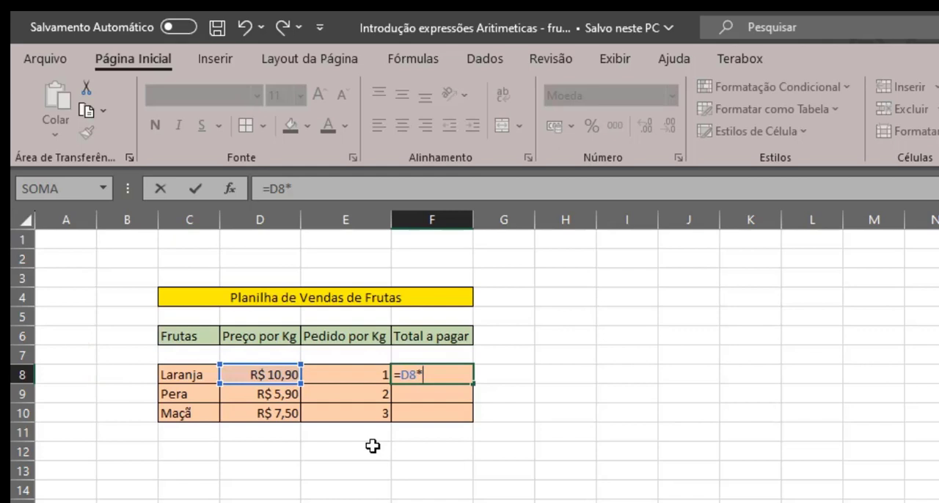
pyautogui.write('E')
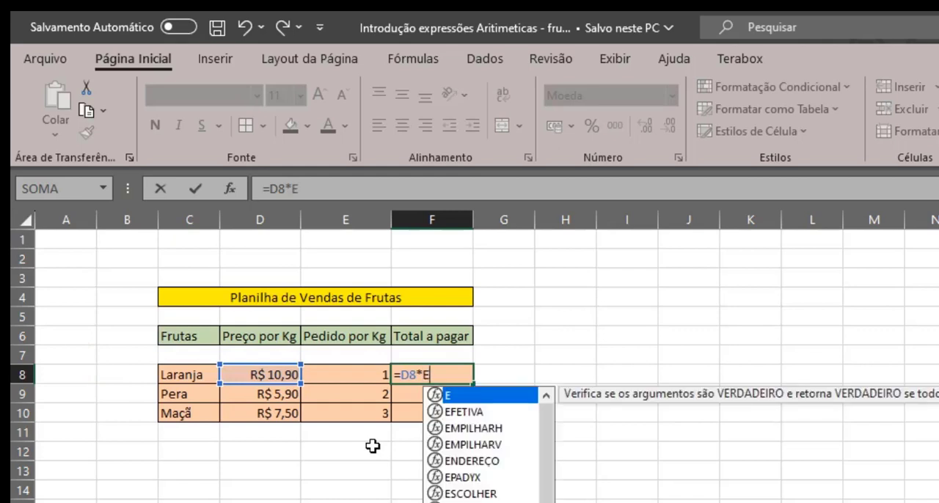
pyautogui.write('8')
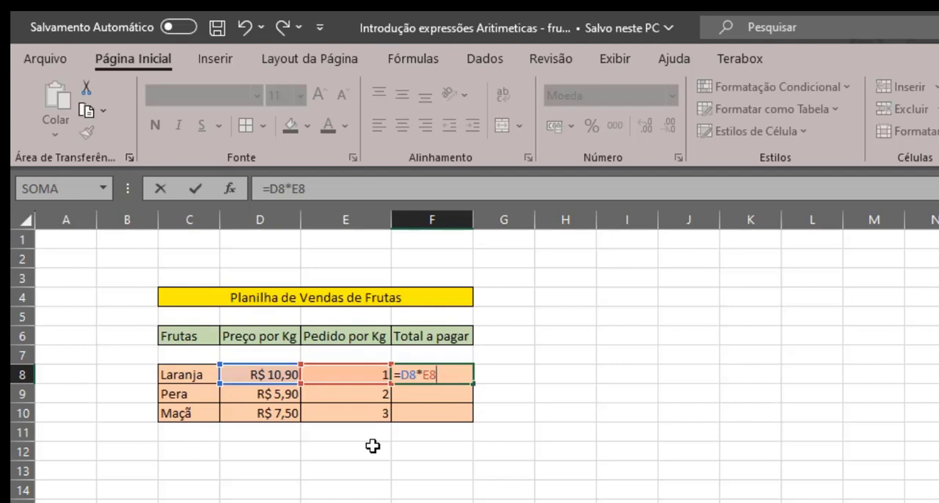
pyautogui.press('Return')
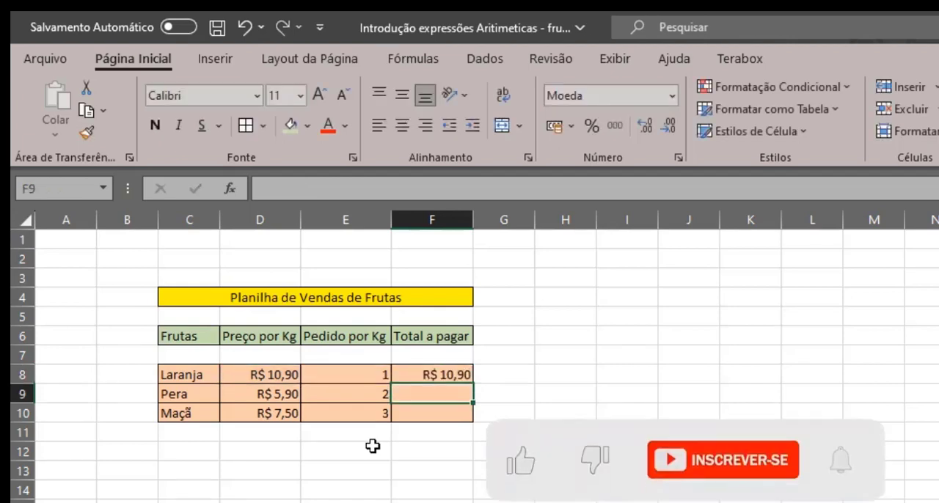
# Clear the expression in F8 after the equals sign and rebuild it as =D8*E8 by picking the price and quantity cells
pyautogui.press('Up')
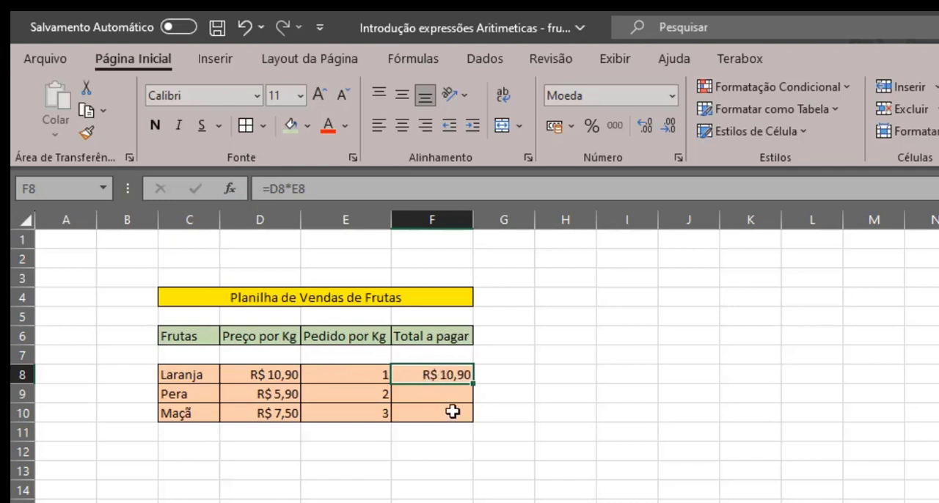
pyautogui.press('F2')
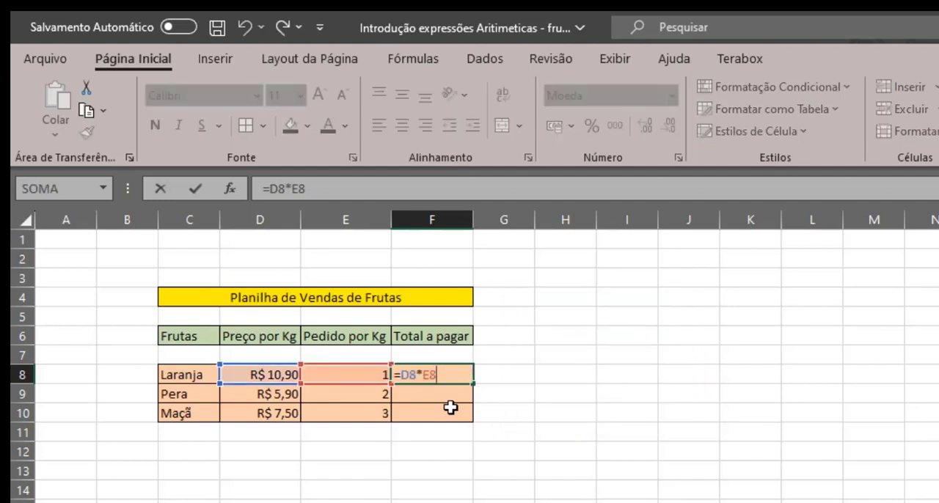
pyautogui.press('BackSpace')
pyautogui.press('BackSpace')
pyautogui.press('BackSpace')
pyautogui.press('BackSpace')
pyautogui.press('BackSpace')
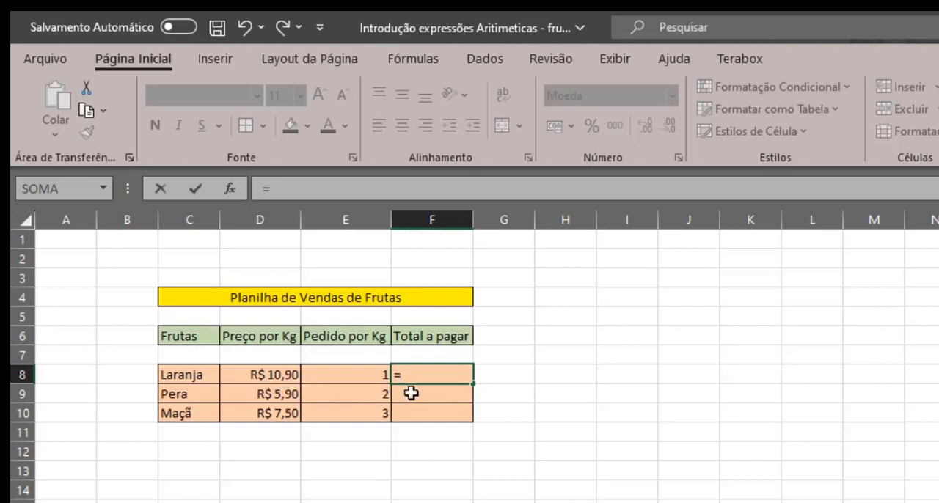
pyautogui.click(279, 375)
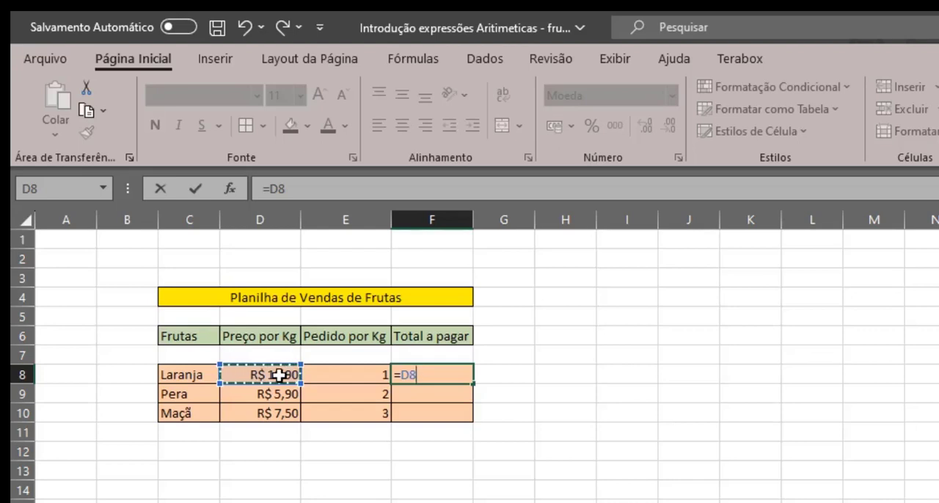
pyautogui.write('*')
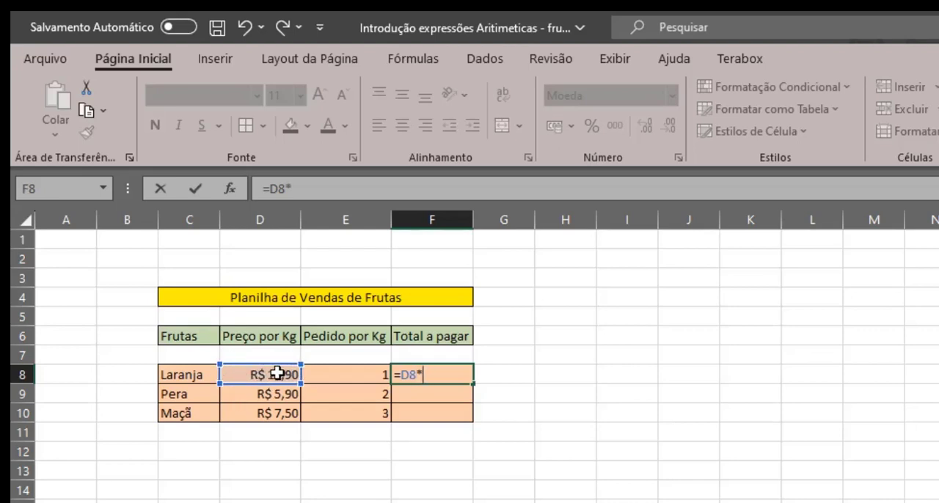
pyautogui.click(365, 376)
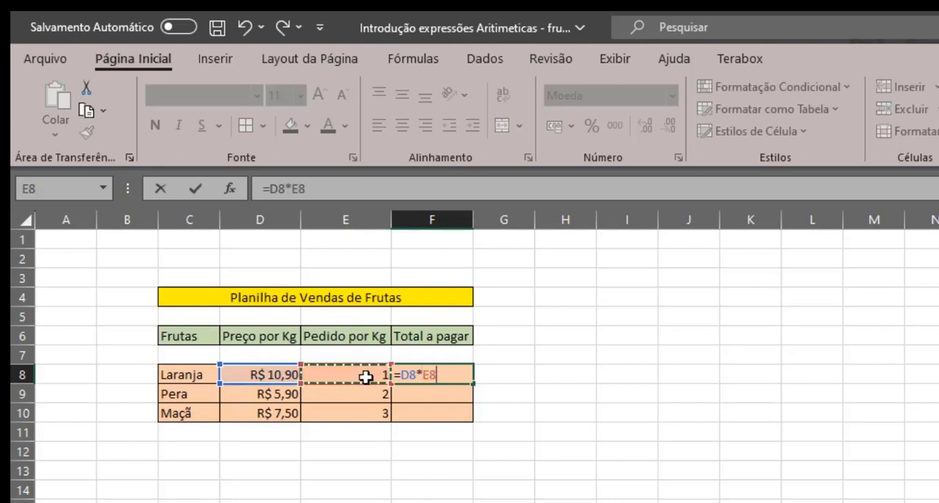
pyautogui.press('Return')
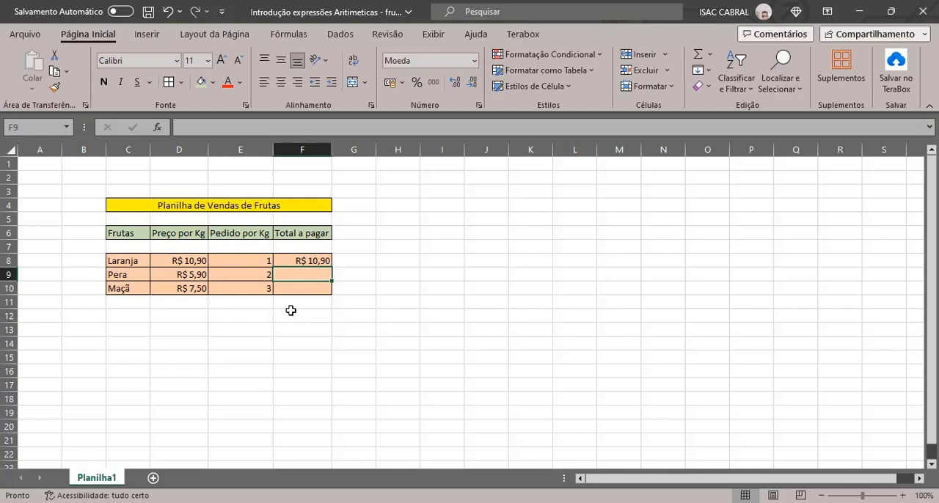
# Fill the Laranja total formula from F8 down to F10 for Pera and Maçã
pyautogui.click(320, 261)
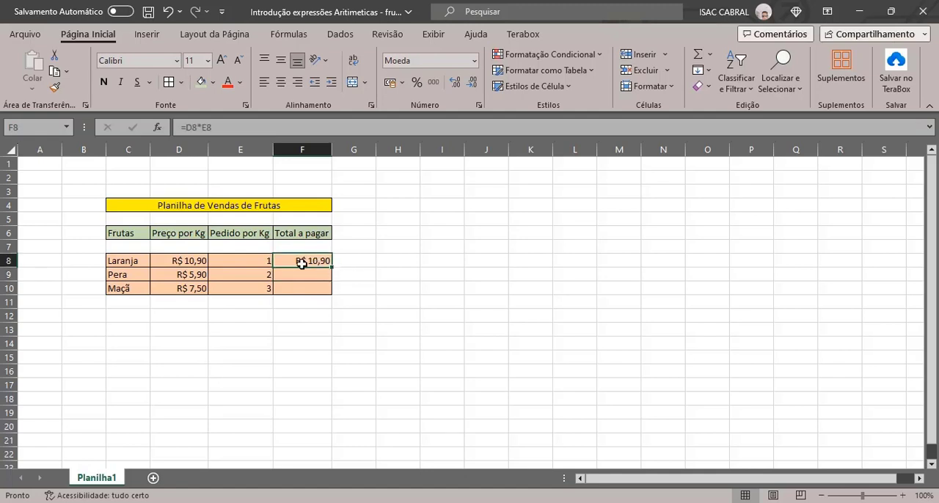
pyautogui.doubleClick(308, 260)
pyautogui.press('Escape')
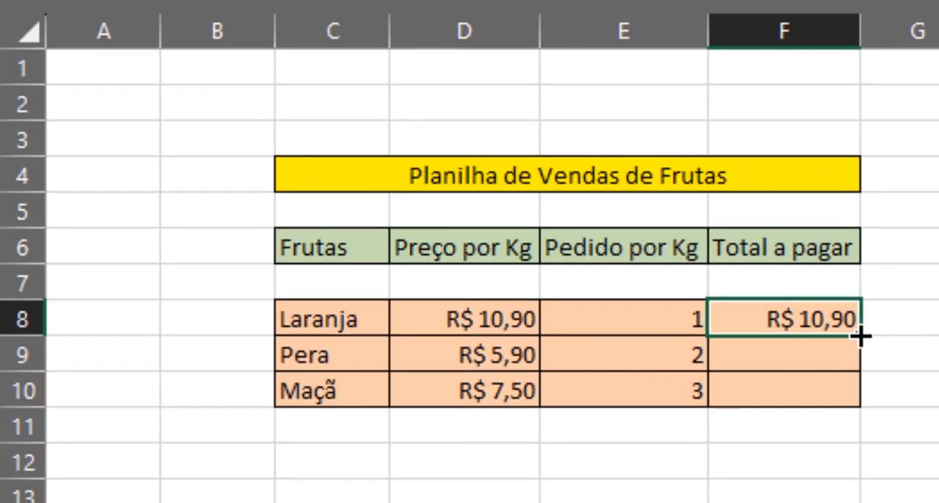
pyautogui.moveTo(861, 336); pyautogui.dragTo(860, 398)
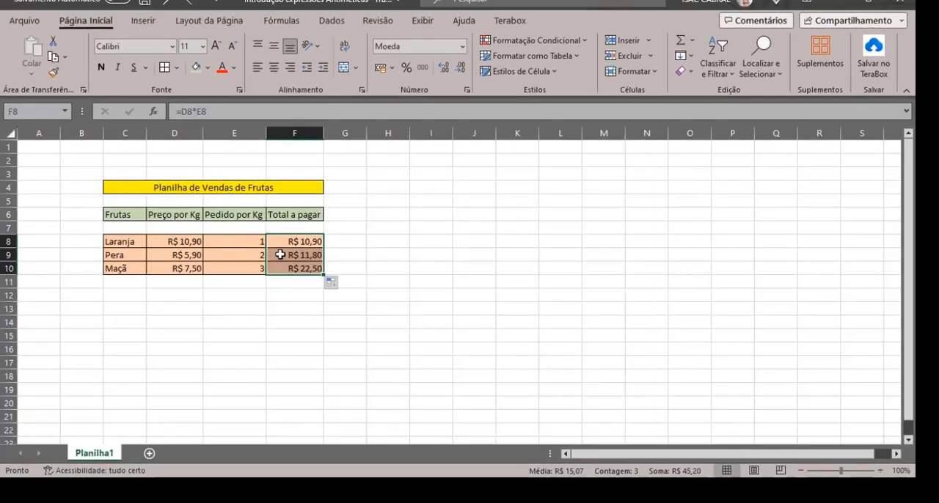
# Inspect the copied Total a pagar formulas in the Pera and Maçã rows
pyautogui.click(317, 263)
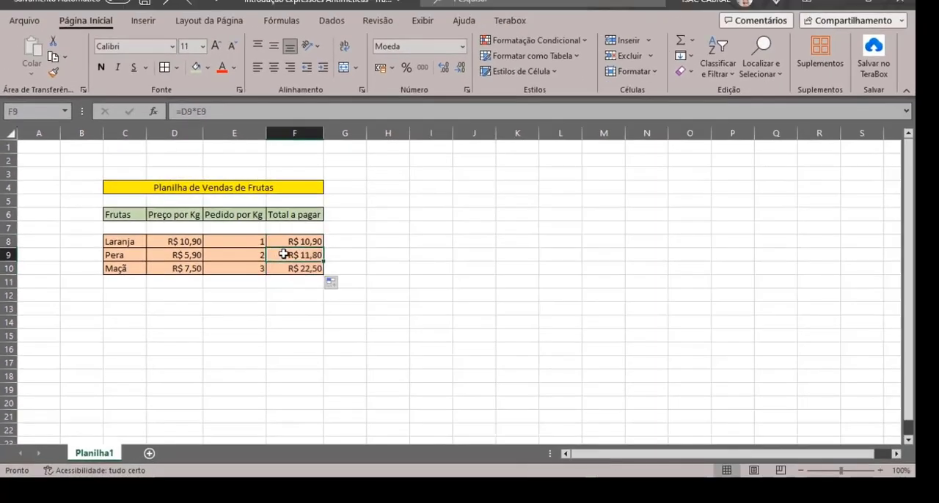
pyautogui.doubleClick(284, 253)
pyautogui.press('Escape')
pyautogui.click(308, 270)
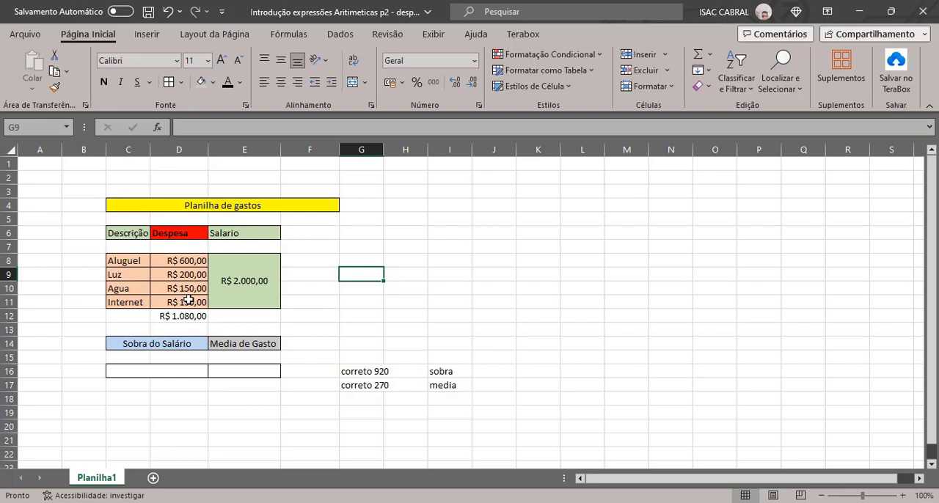
# Correct the heading in D6 of the Planilha de gastos to "Despesas"
pyautogui.doubleClick(193, 235)
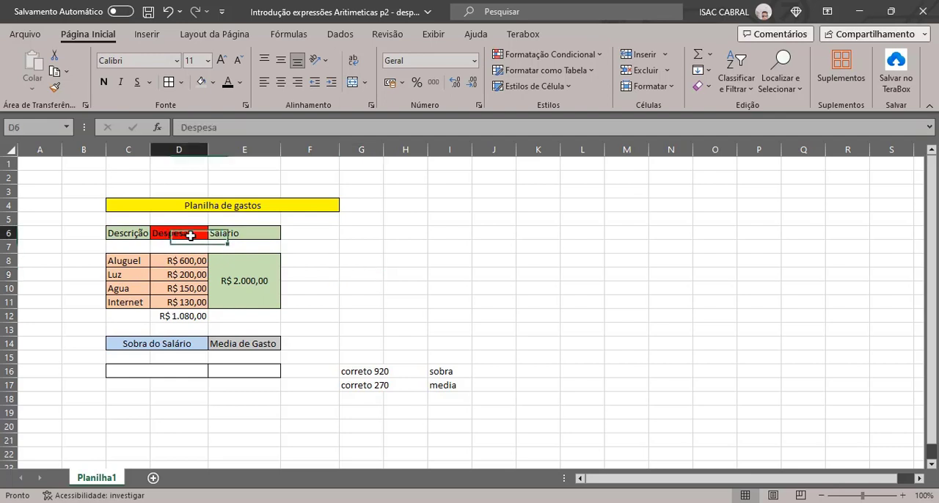
pyautogui.write('s')
pyautogui.click(315, 258)
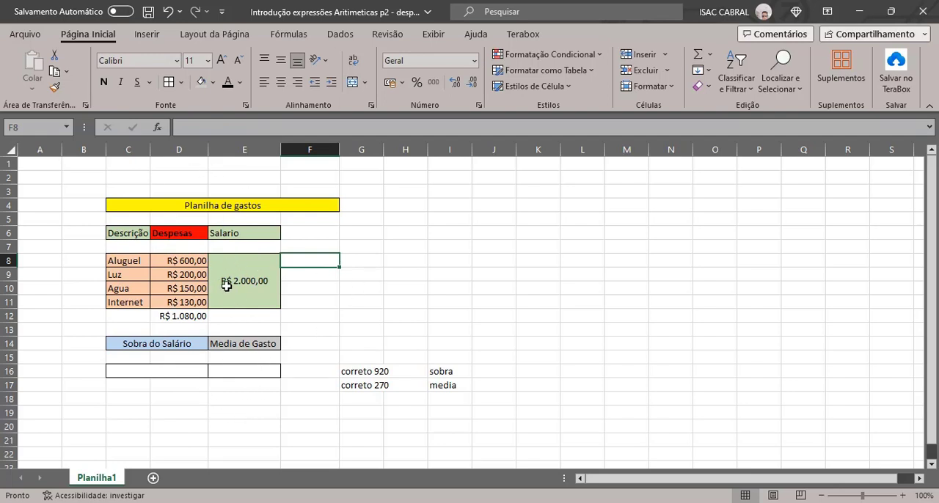
# Try to calculate the Sobra do Salário in C16 with =D8+D9+D10+D11-E8, referencing the expense and salary cells
pyautogui.click(180, 371)
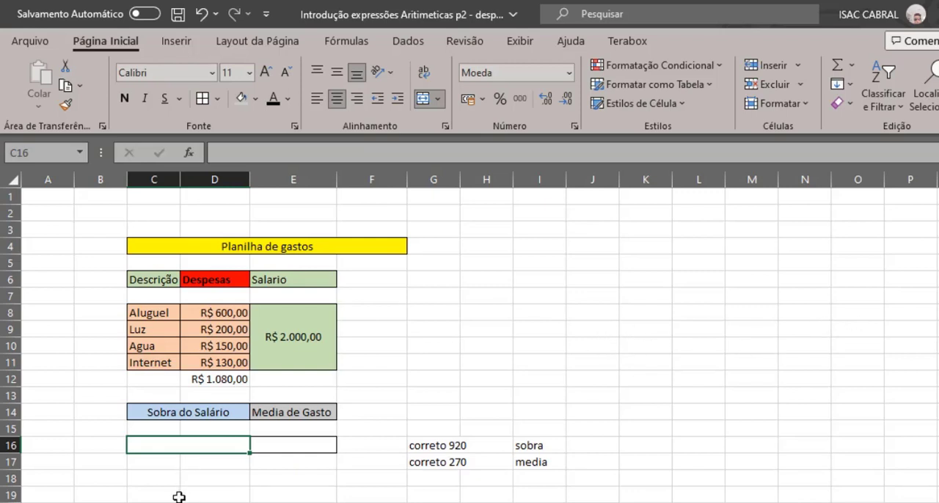
pyautogui.write('=')
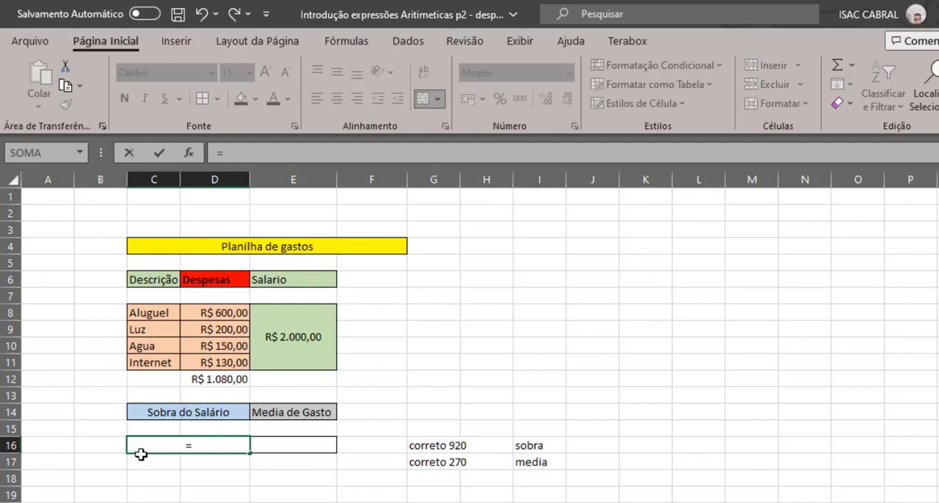
pyautogui.click(225, 312)
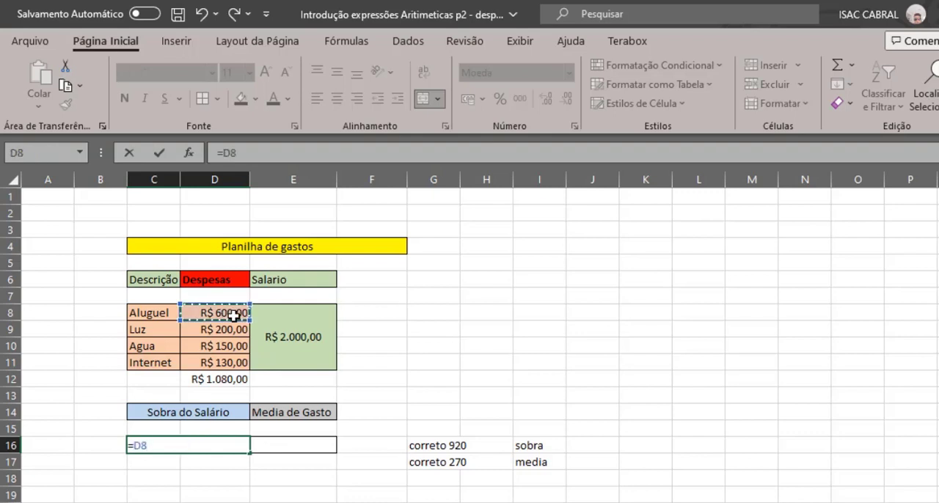
pyautogui.write('+')
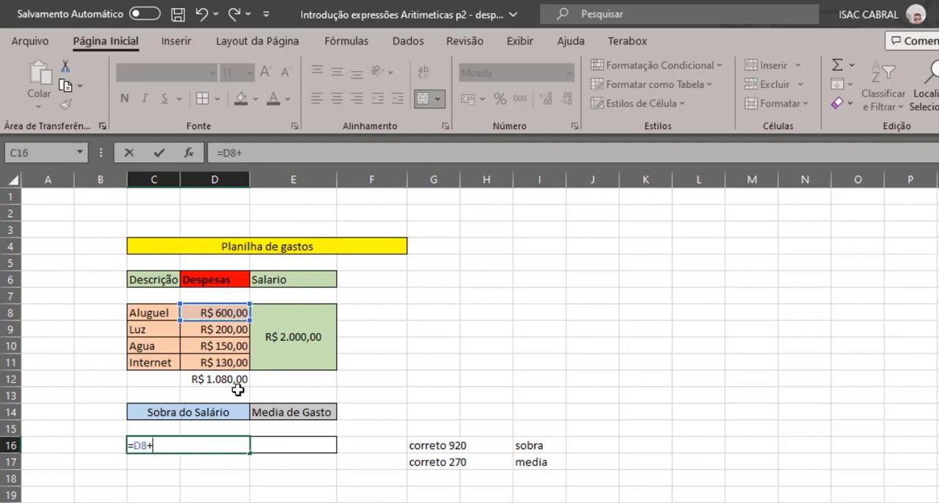
pyautogui.click(221, 330)
pyautogui.write('+')
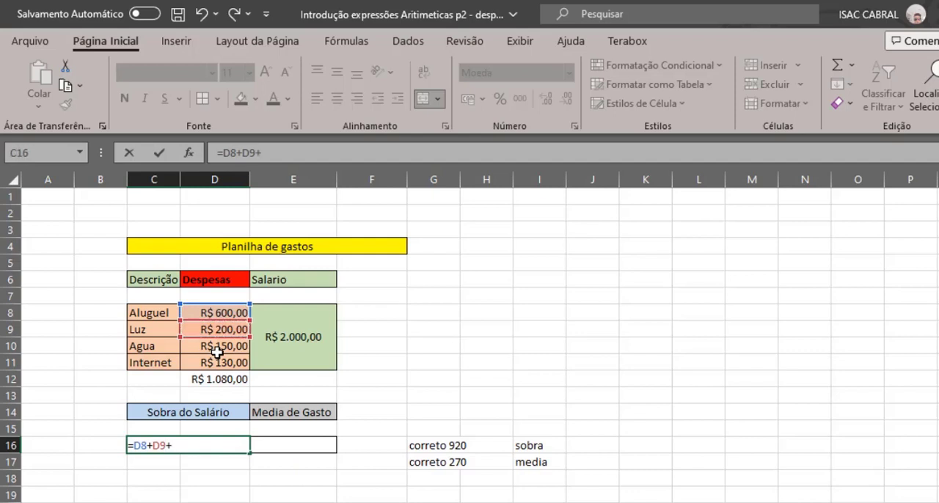
pyautogui.click(228, 349)
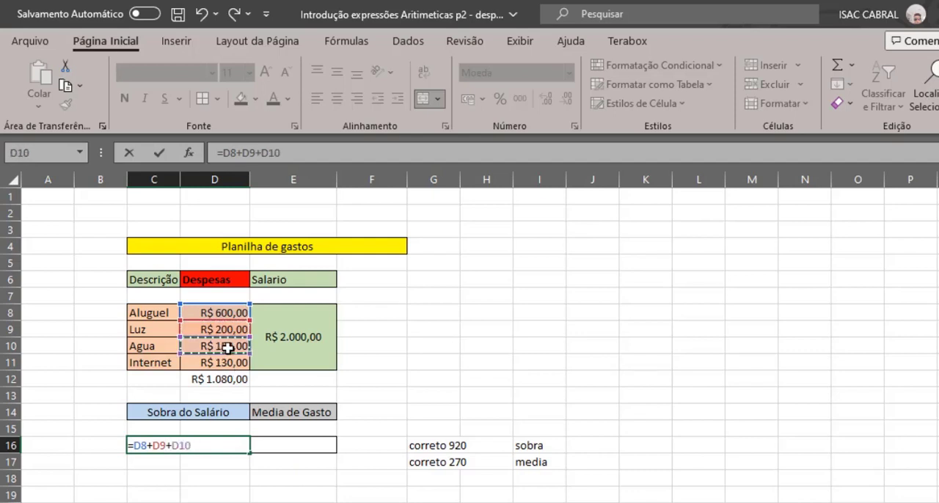
pyautogui.write('+')
pyautogui.click(224, 363)
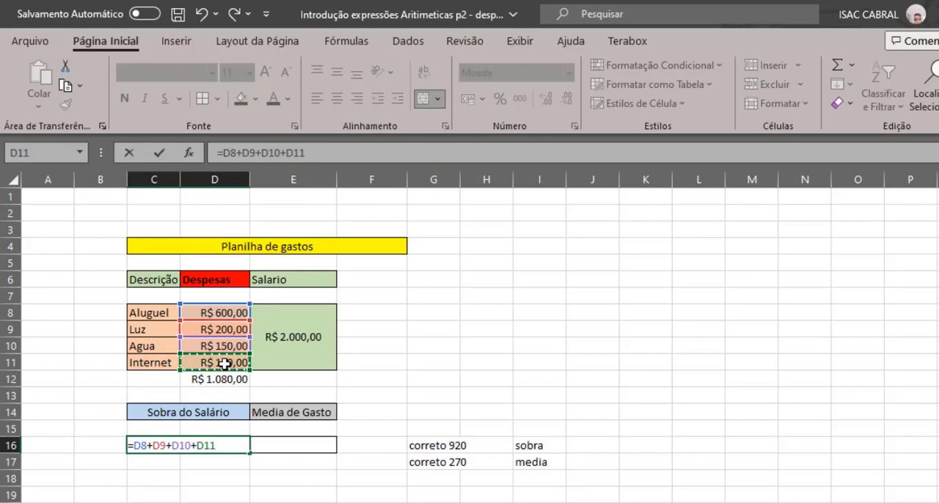
pyautogui.write('-')
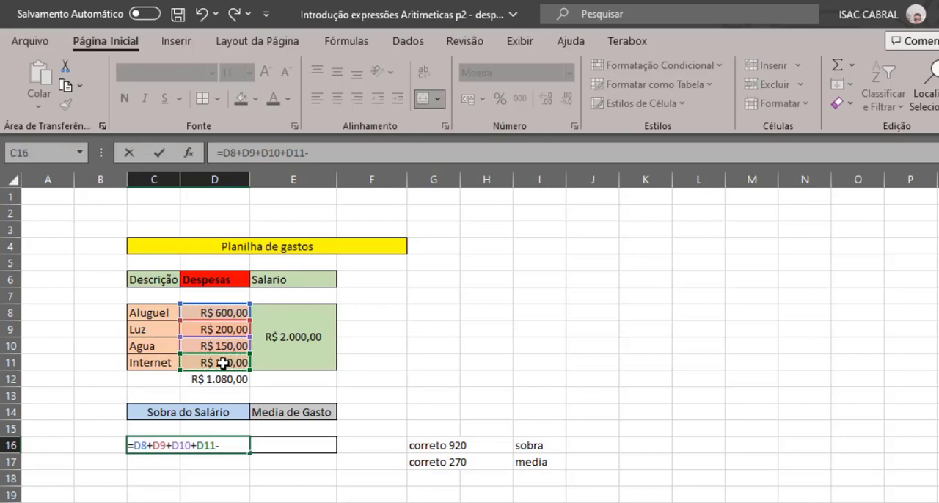
pyautogui.click(296, 349)
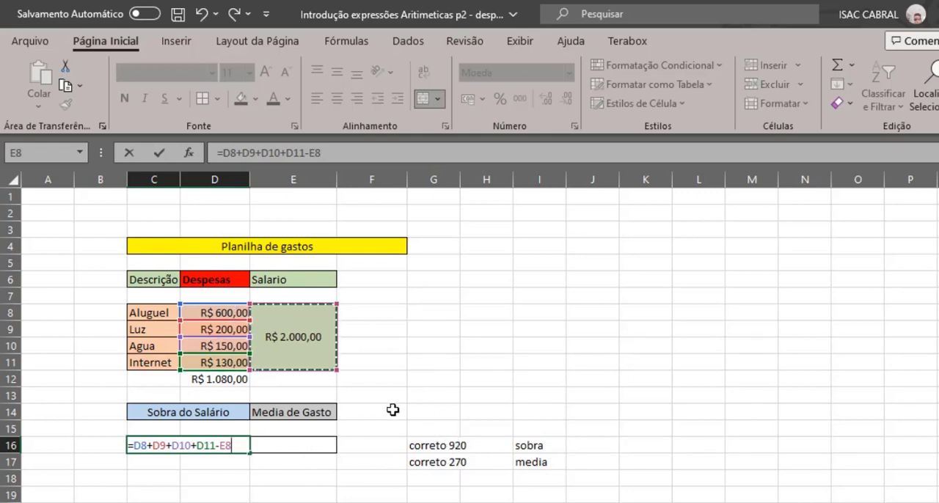
pyautogui.press('Return')
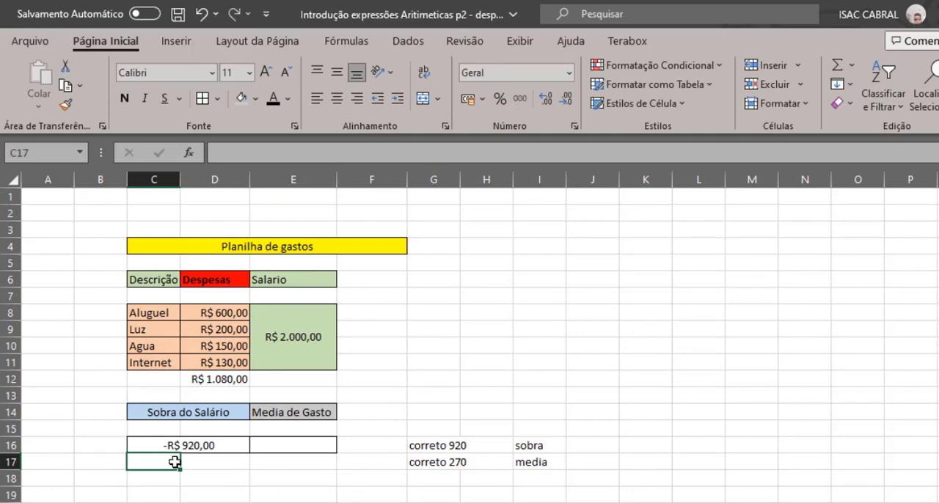
# Clear the C16 expression after the equals sign and rebuild it as =E8-D8+D9+D10+D11, starting from the salary cell
pyautogui.click(208, 445)
pyautogui.doubleClick(214, 445)
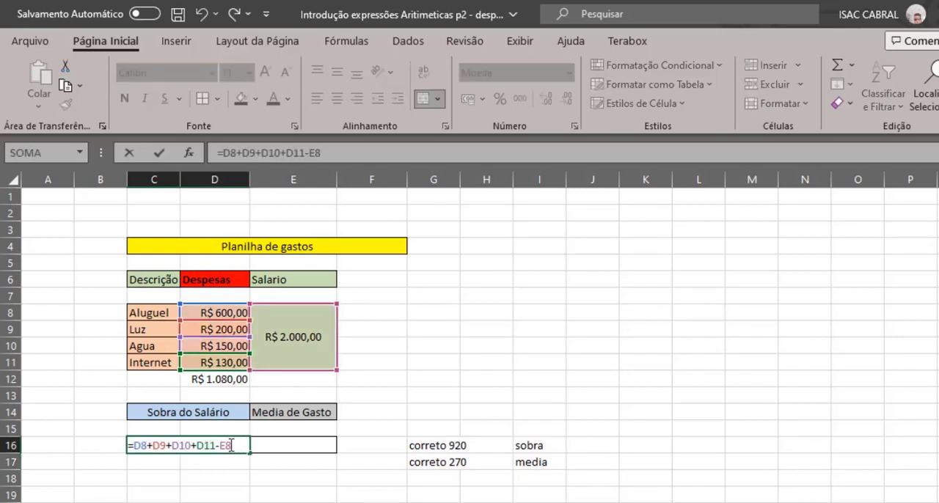
pyautogui.moveTo(231, 445); pyautogui.dragTo(138, 442)
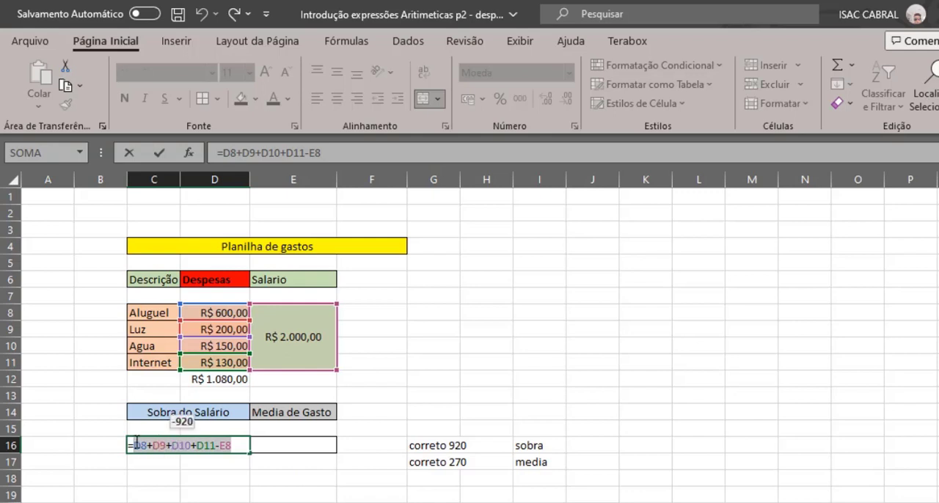
pyautogui.press('BackSpace')
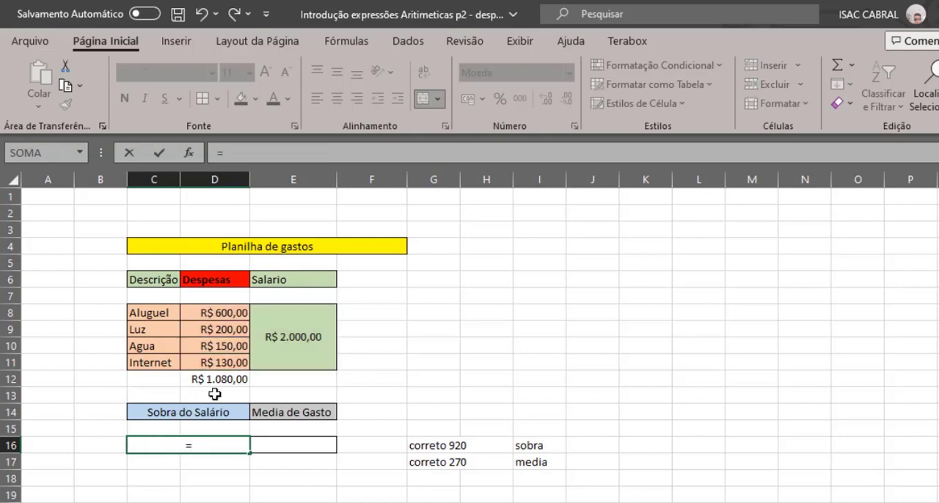
pyautogui.click(315, 354)
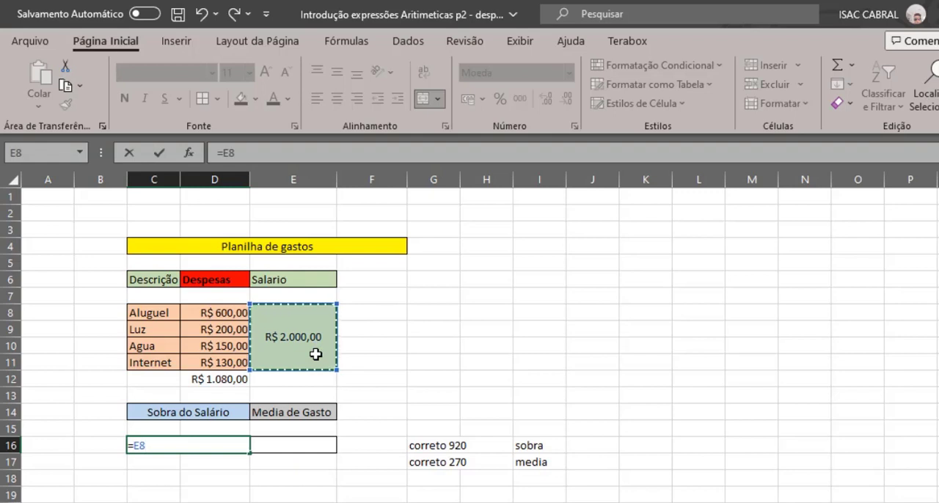
pyautogui.write('-')
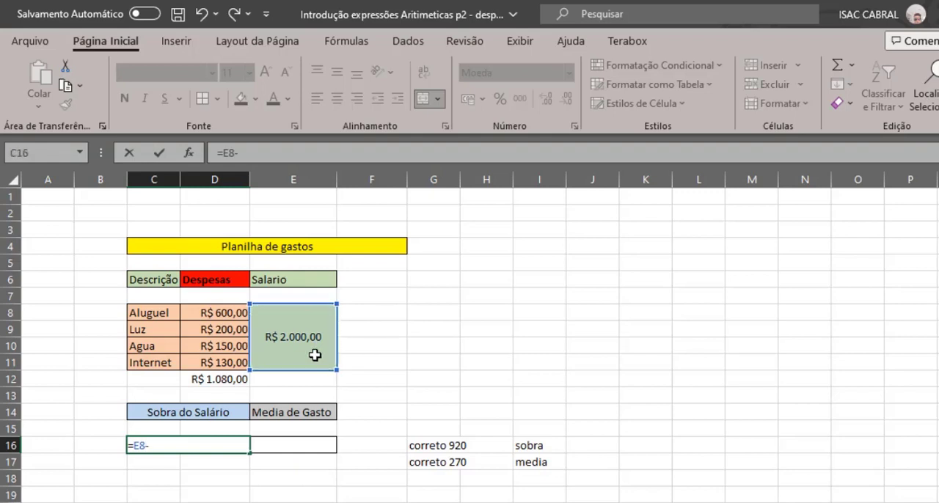
pyautogui.click(232, 315)
pyautogui.write('+')
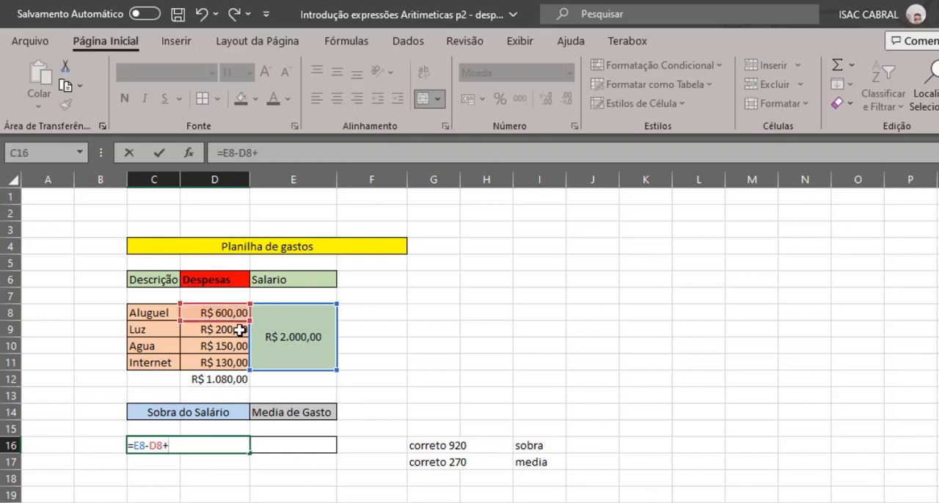
pyautogui.click(240, 331)
pyautogui.write('+')
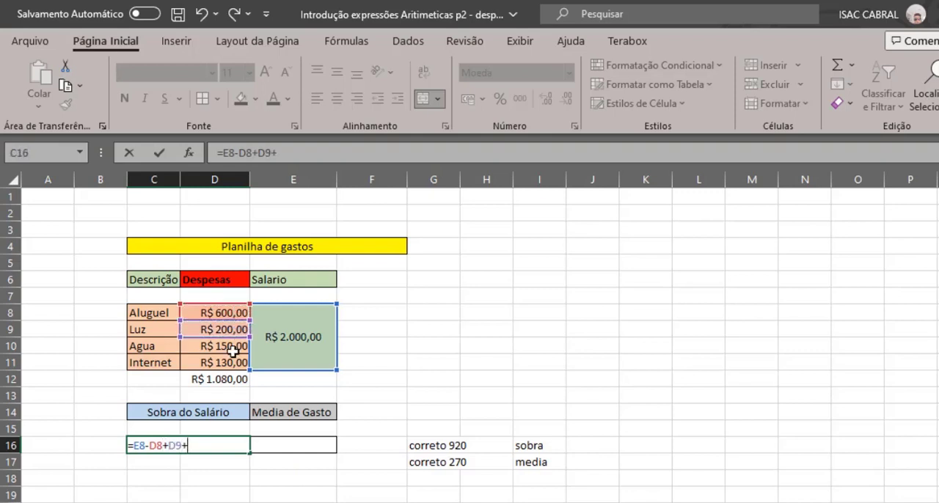
pyautogui.click(233, 350)
pyautogui.write('+')
pyautogui.click(235, 363)
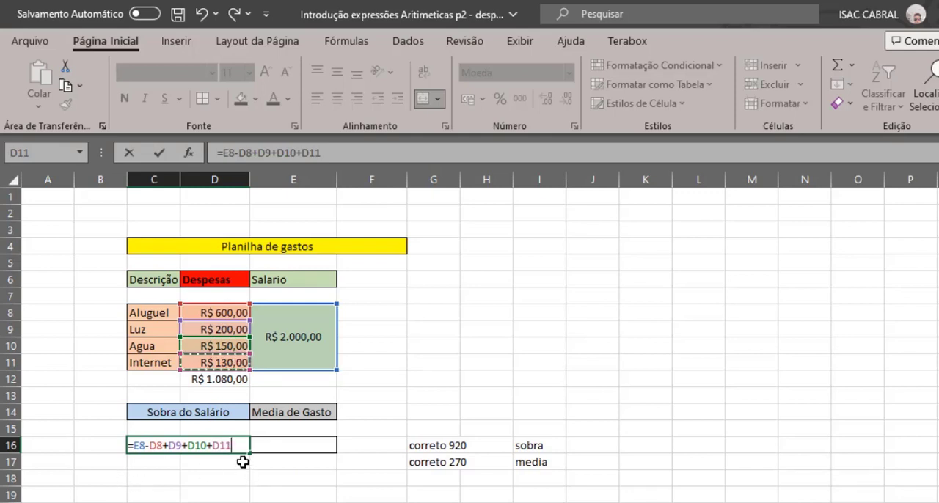
pyautogui.press('Return')
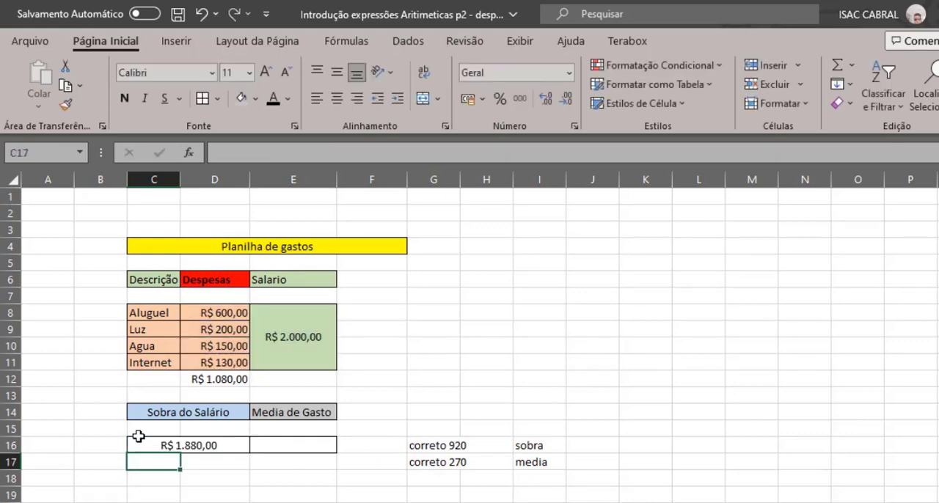
# Enclose the expense sum in the C16 formula in parentheses as =E8-(D8+D9+D10+D11) and review the formula
pyautogui.doubleClick(228, 446)
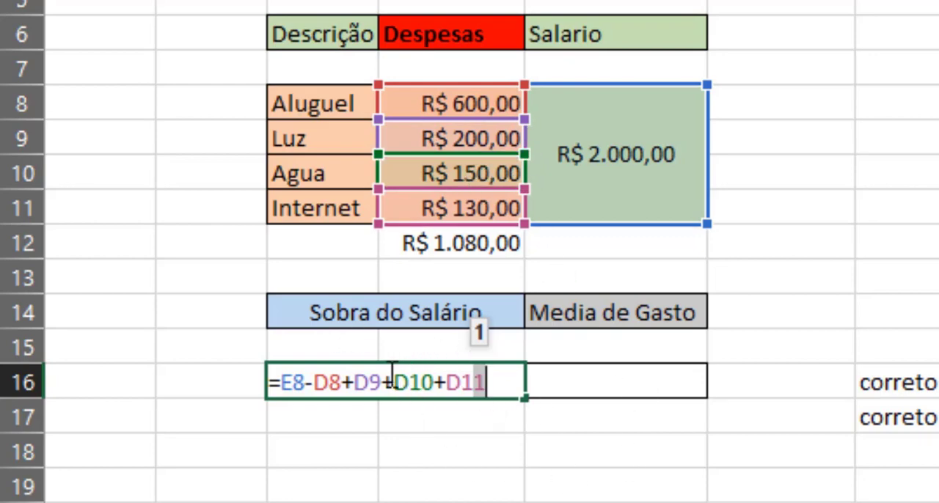
pyautogui.click(317, 387)
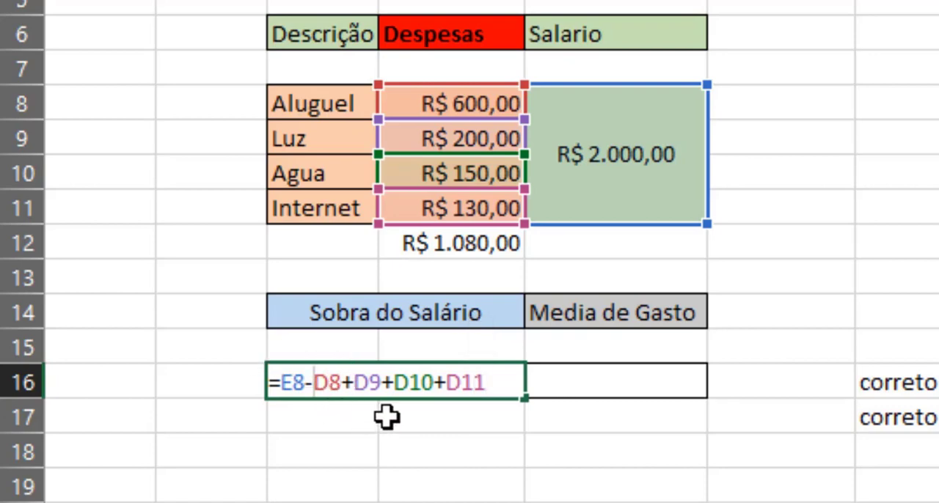
pyautogui.write('(')
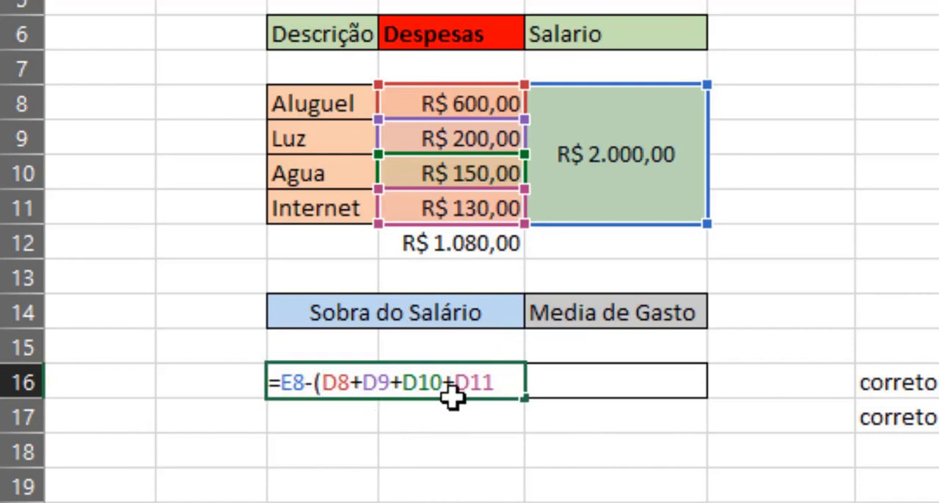
pyautogui.click(498, 384)
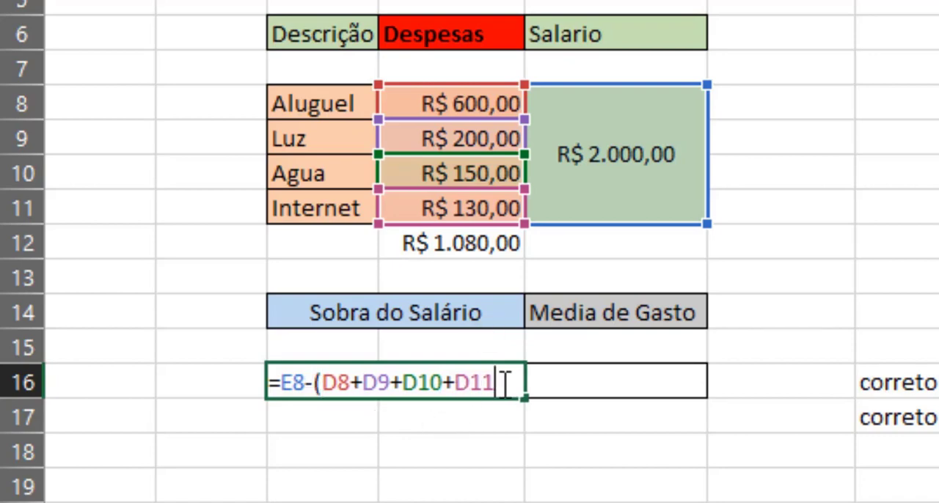
pyautogui.write(')')
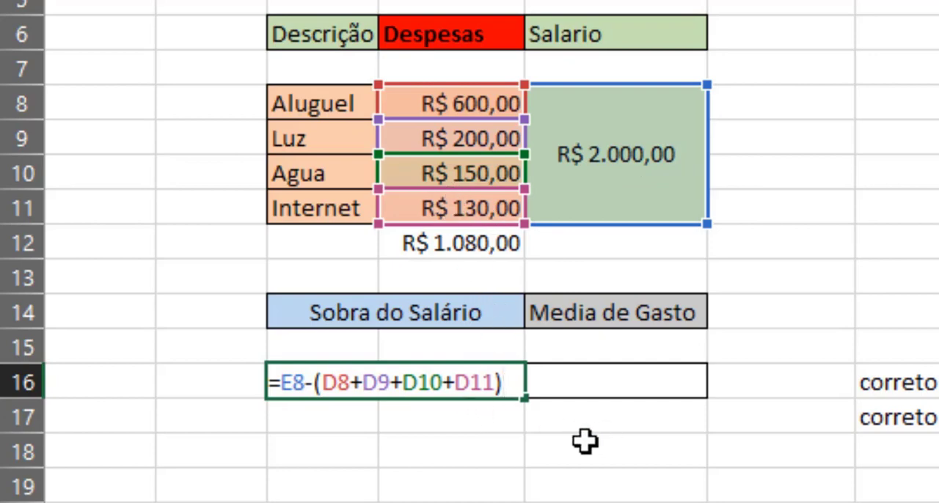
pyautogui.press('Return')
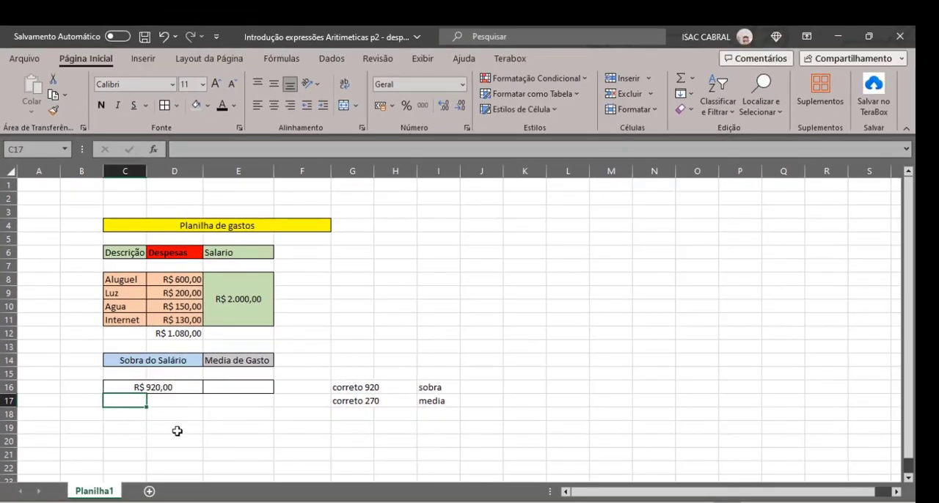
pyautogui.doubleClick(177, 387)
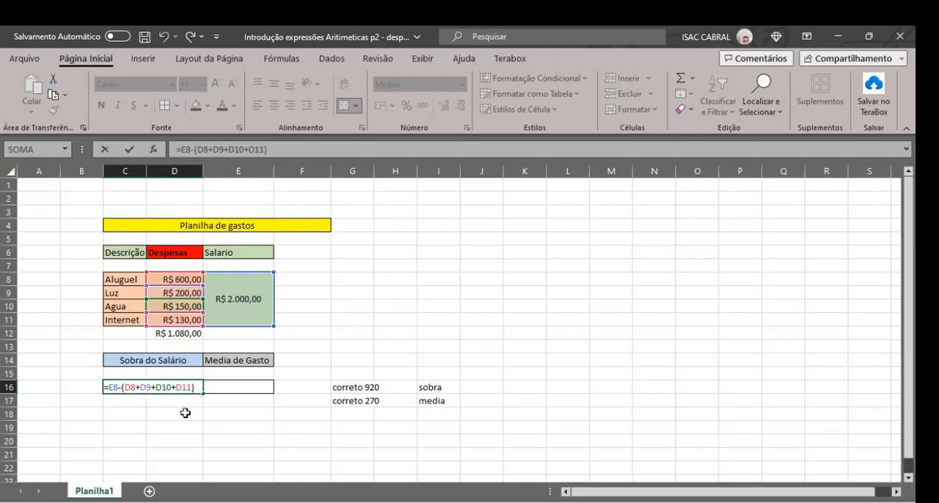
pyautogui.press('Return')
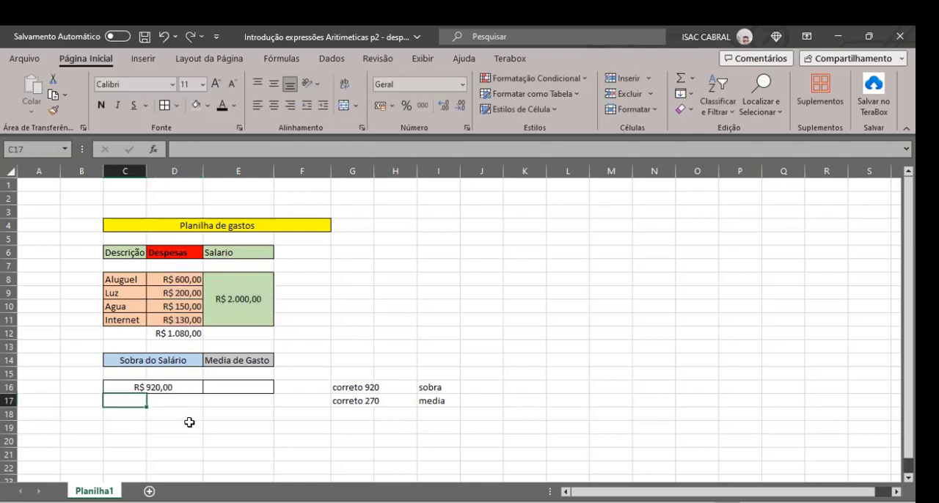
# Enter =D8+D9+D10+D11/4 in E16 under Media de Gastos, referencing the four expense cells
pyautogui.click(249, 383)
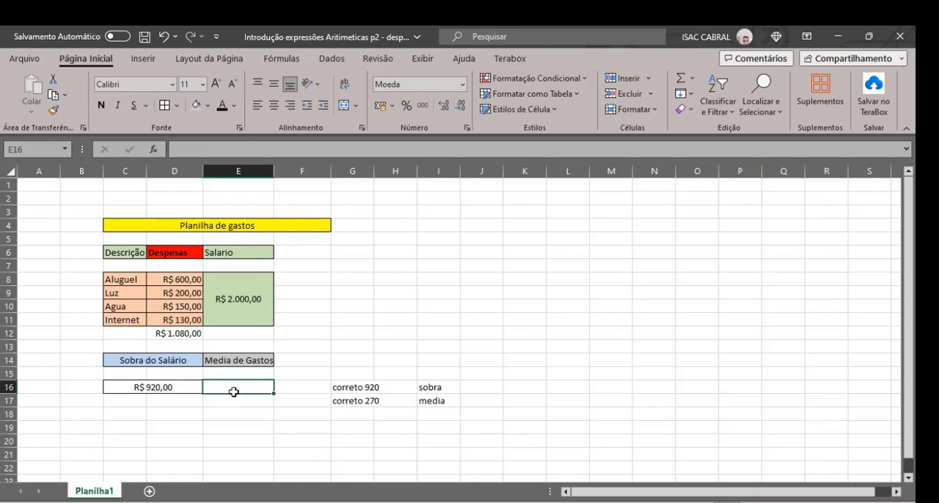
pyautogui.write('=')
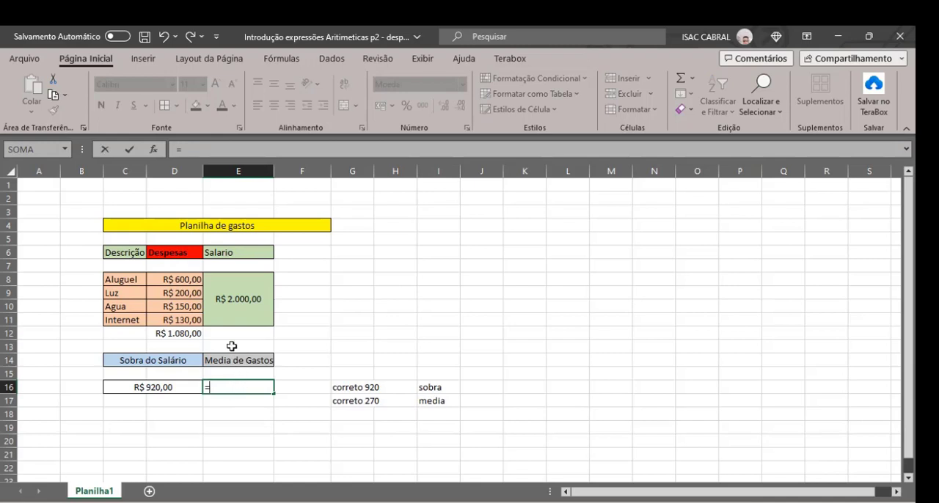
pyautogui.click(188, 283)
pyautogui.write('+')
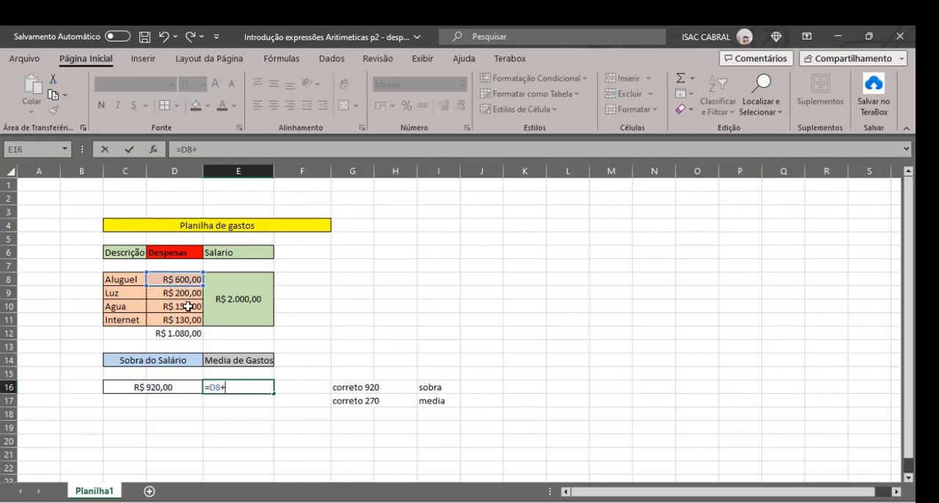
pyautogui.click(190, 298)
pyautogui.write('+')
pyautogui.click(189, 305)
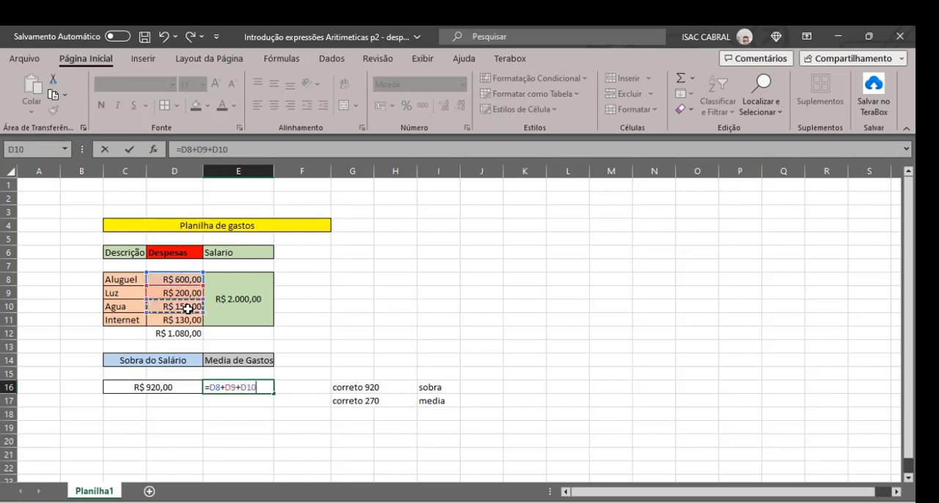
pyautogui.write('+')
pyautogui.click(188, 320)
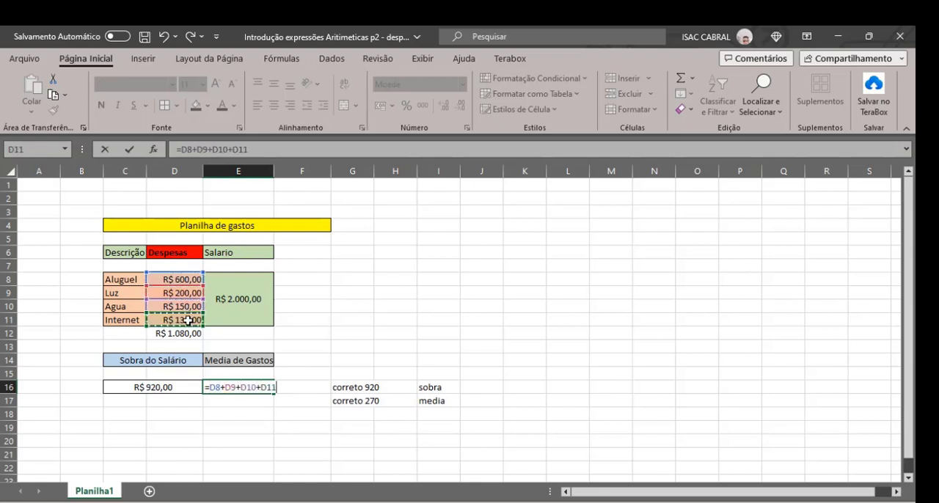
pyautogui.write('/')
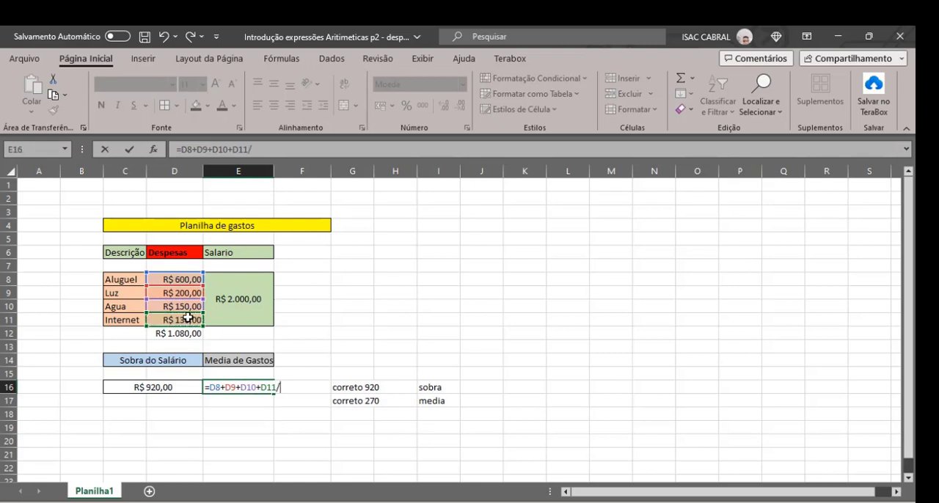
pyautogui.write('4')
pyautogui.press('Return')
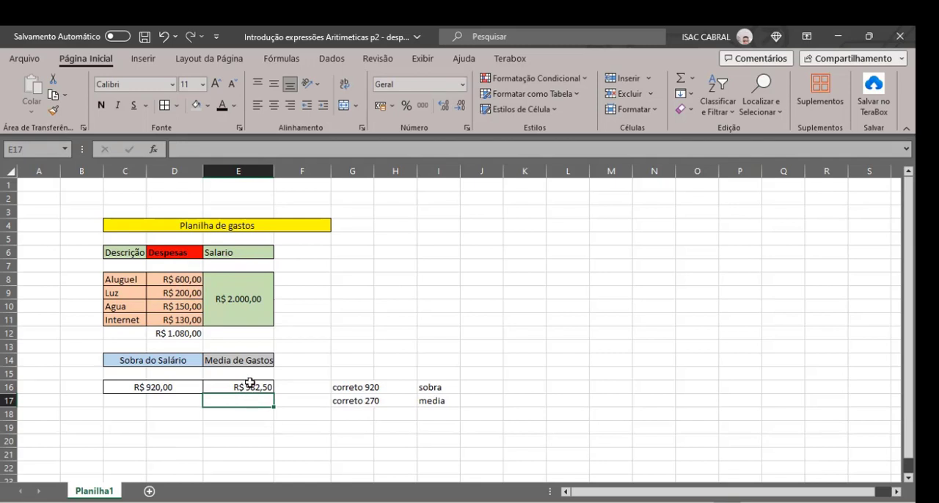
# Enclose the expense sum in the E16 average formula in parentheses as =(D8+D9+D10+D11)/4
pyautogui.doubleClick(247, 385)
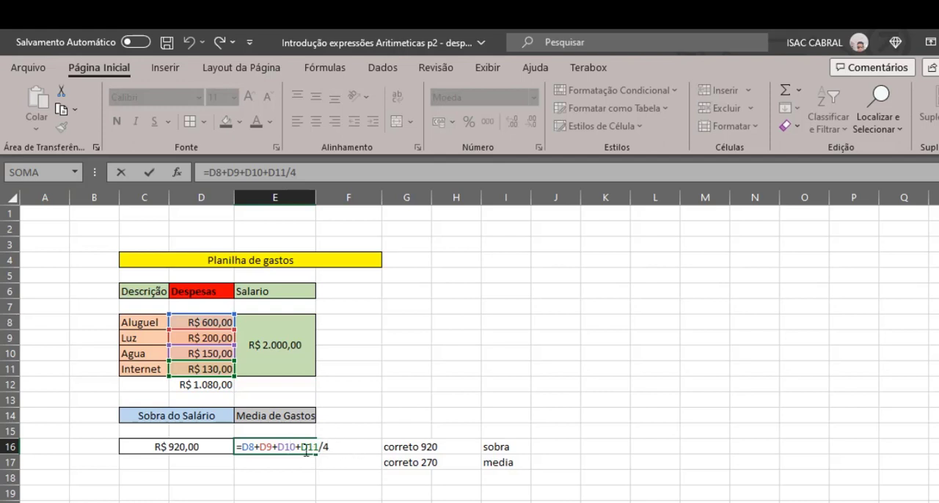
pyautogui.press('Return')
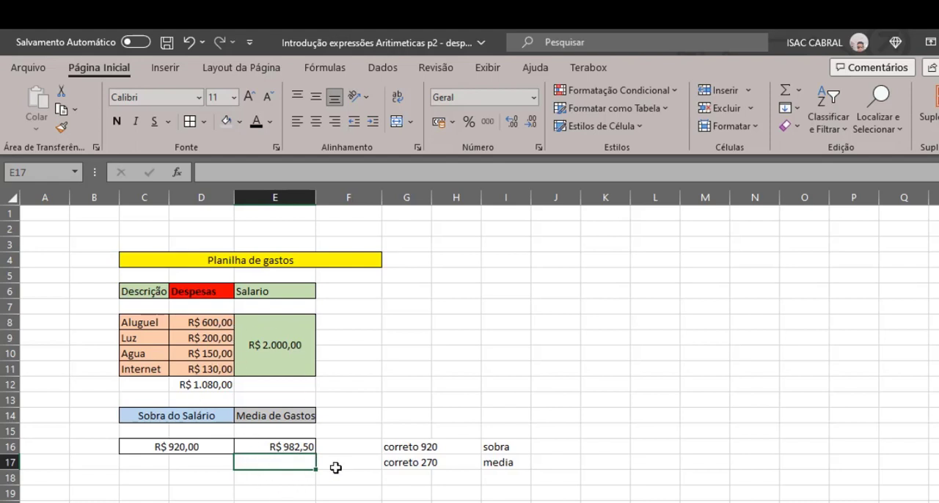
pyautogui.click(285, 448)
pyautogui.doubleClick(285, 447)
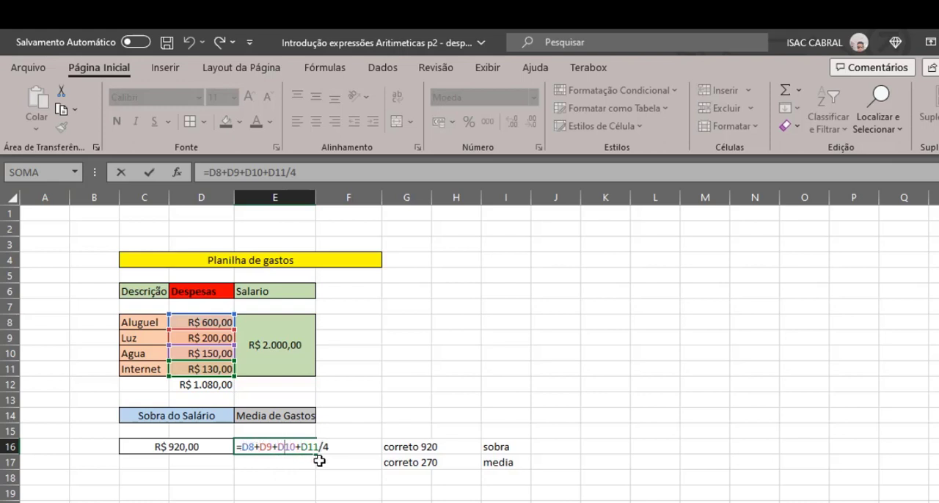
pyautogui.click(244, 448)
pyautogui.write('(')
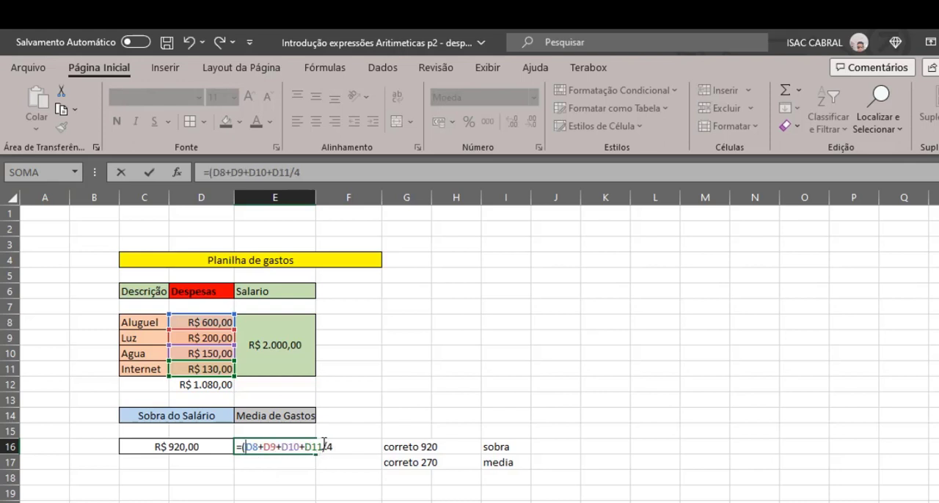
pyautogui.write(')')
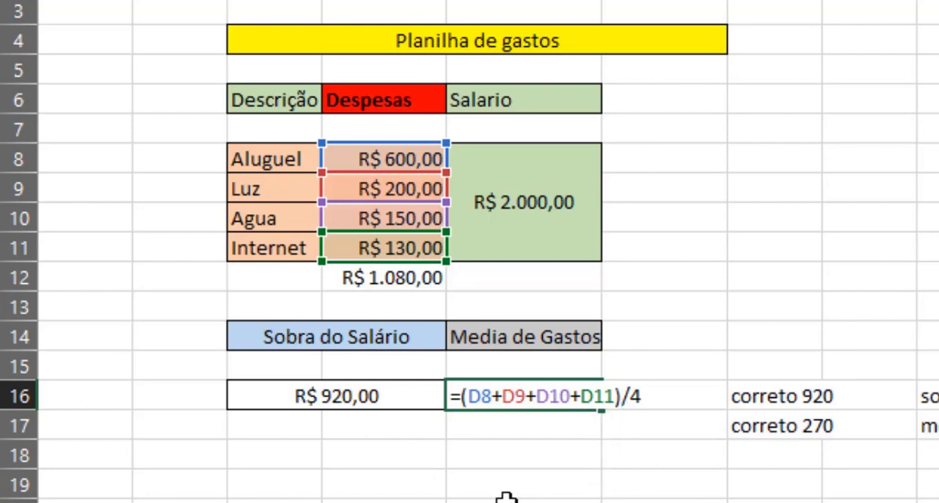
pyautogui.press('Return')
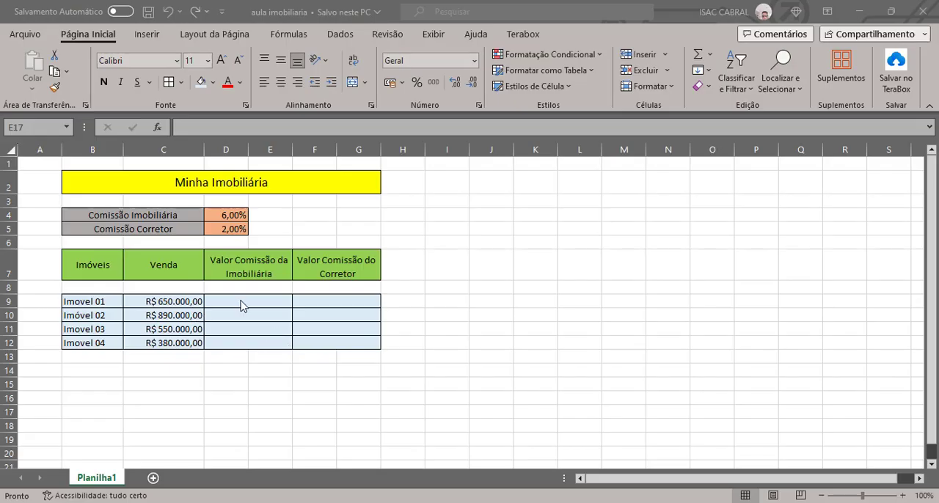
# In the aula imobiliaria workbook, calculate the agency commission for Imovel 01 in D9 with the relative formula =C9*D4
pyautogui.click(240, 300)
pyautogui.click(241, 301)
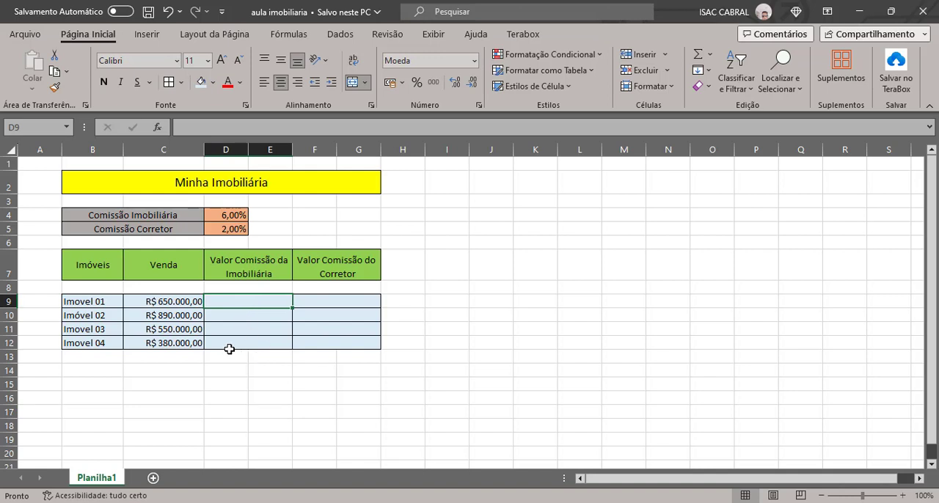
pyautogui.write('=')
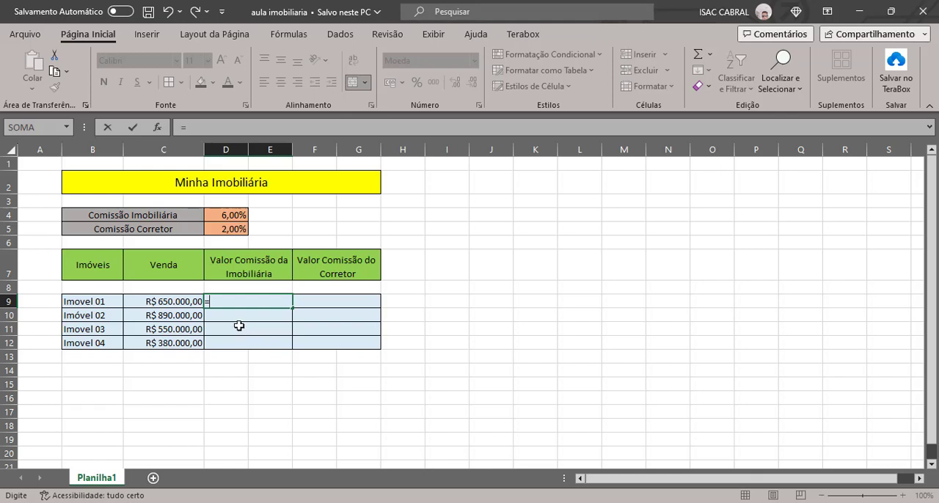
pyautogui.click(165, 303)
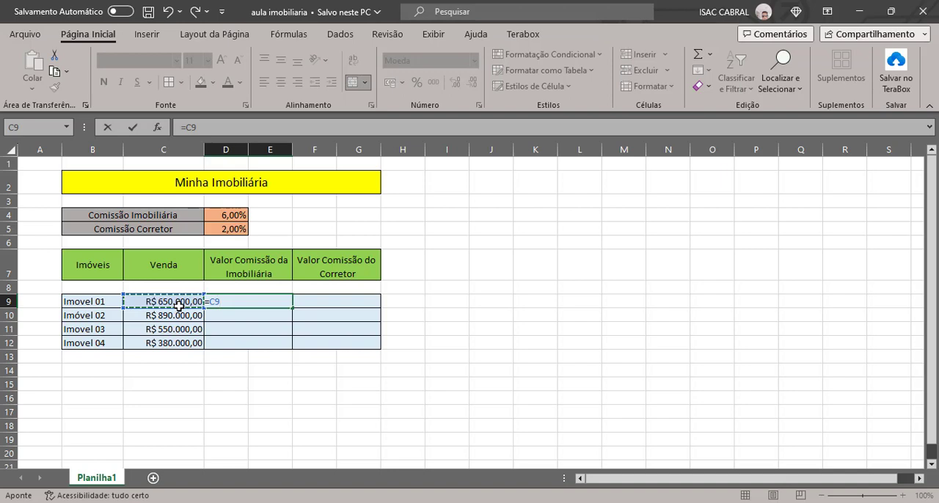
pyautogui.write('*')
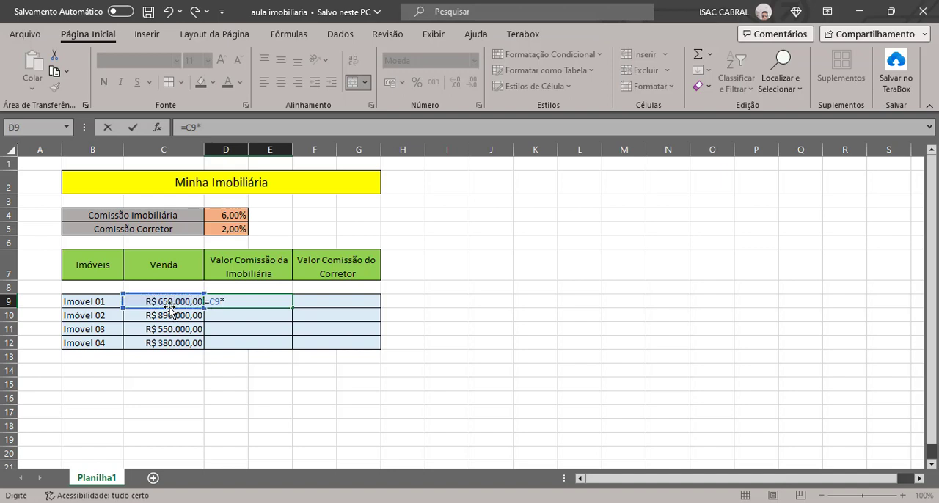
pyautogui.click(235, 215)
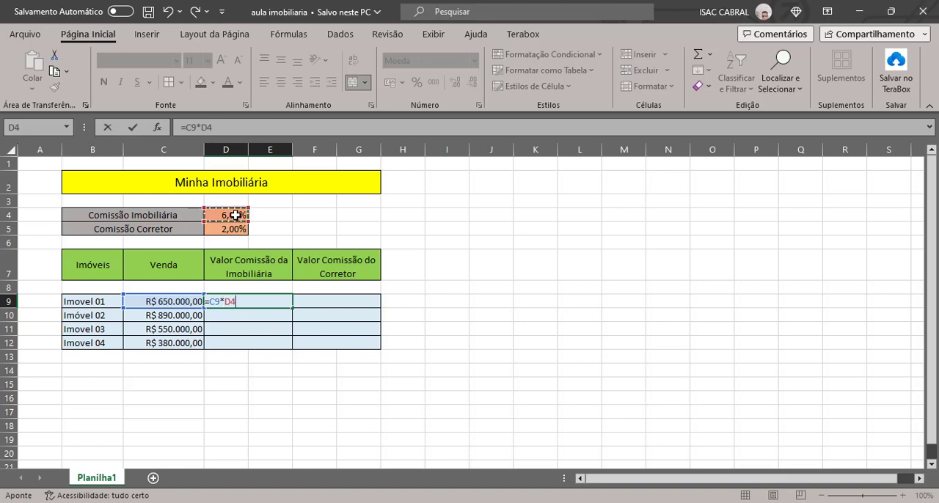
pyautogui.press('Return')
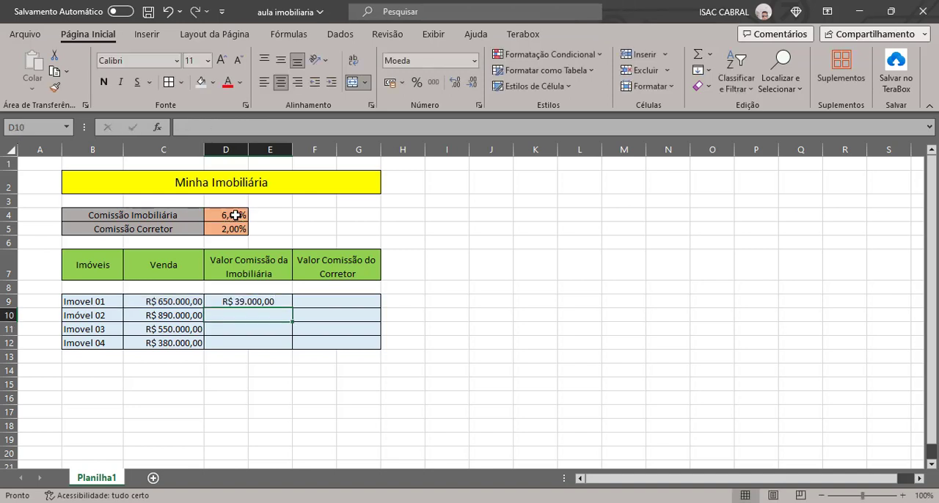
# Try to fill the D9 commission formula down through D12 for the remaining properties
pyautogui.click(273, 307)
pyautogui.click(258, 319)
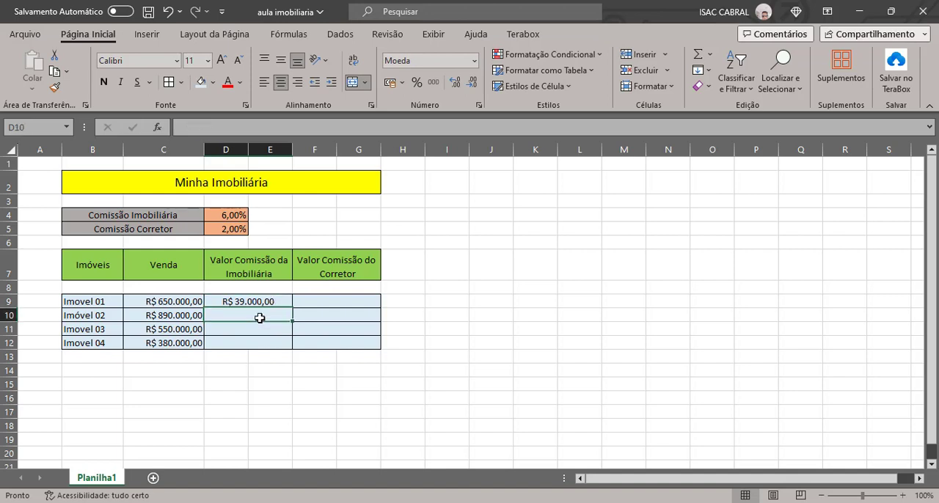
pyautogui.click(256, 330)
pyautogui.click(260, 346)
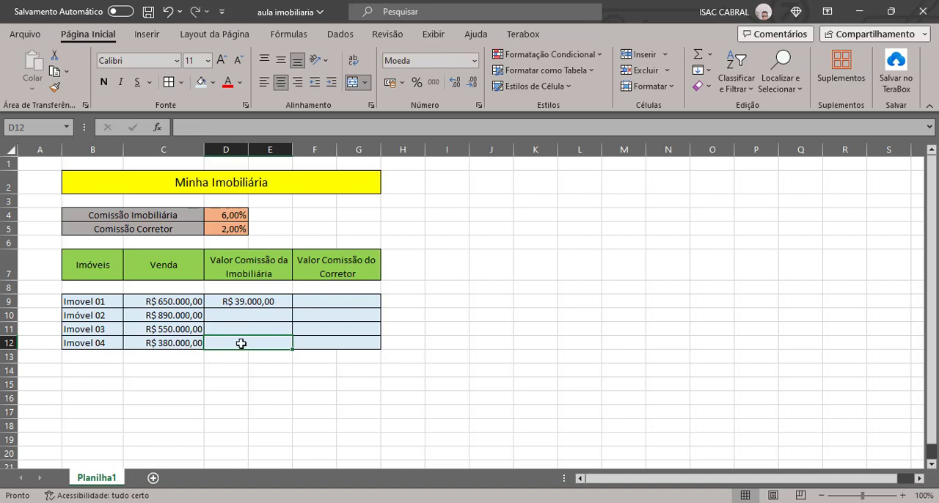
pyautogui.click(283, 300)
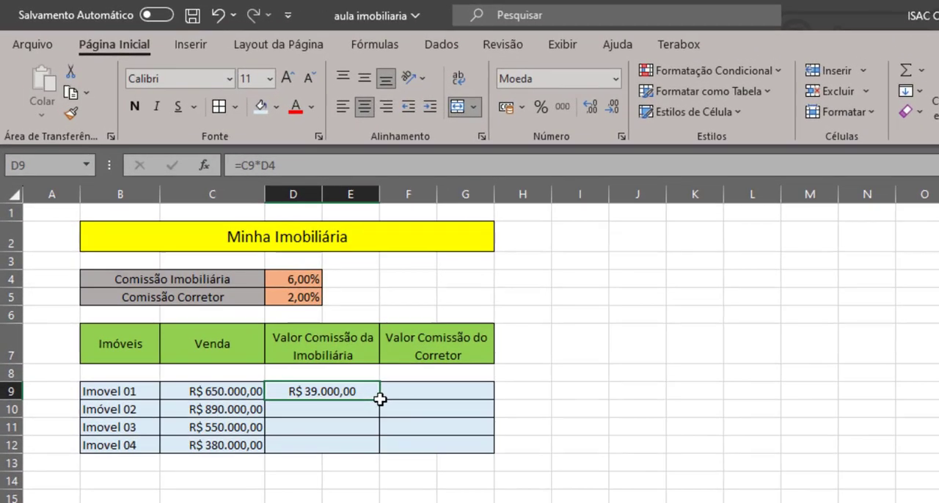
pyautogui.moveTo(380, 399); pyautogui.dragTo(379, 449)
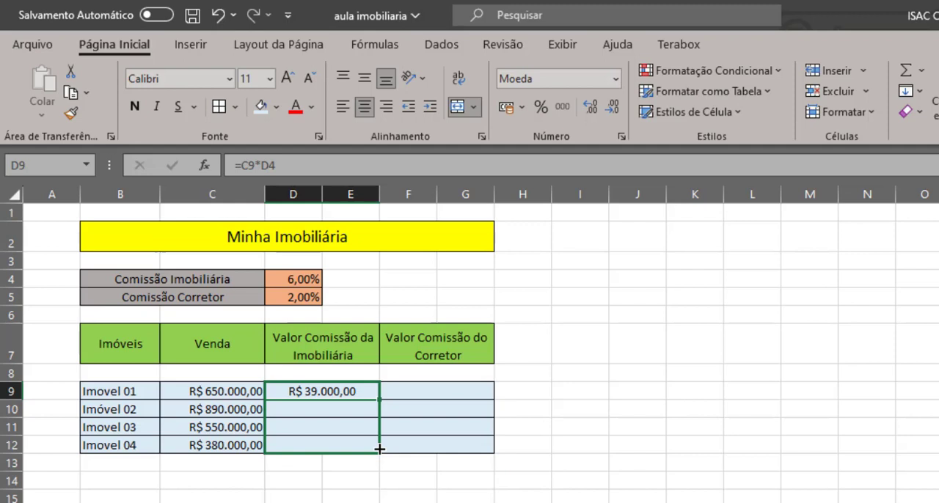
pyautogui.moveTo(379, 449); pyautogui.dragTo(380, 447)
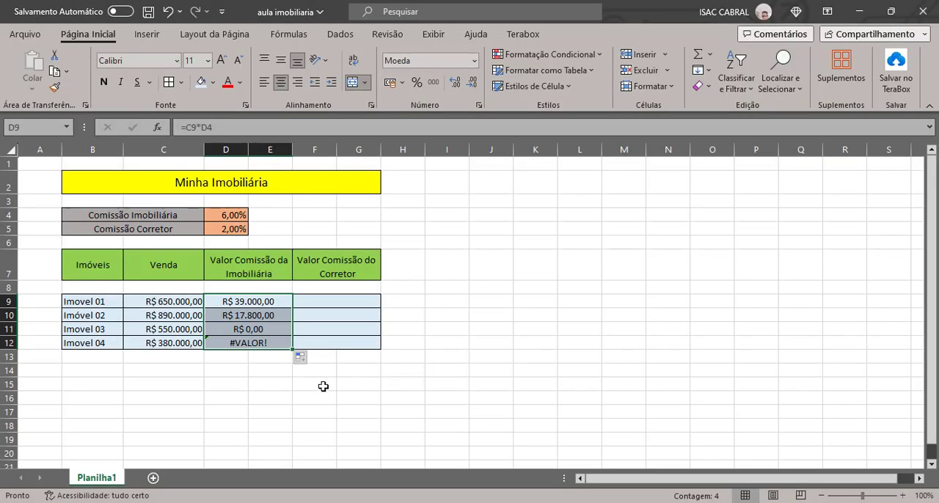
# Inspect the cell references used by the commission formulas in D9 and D10
pyautogui.click(316, 383)
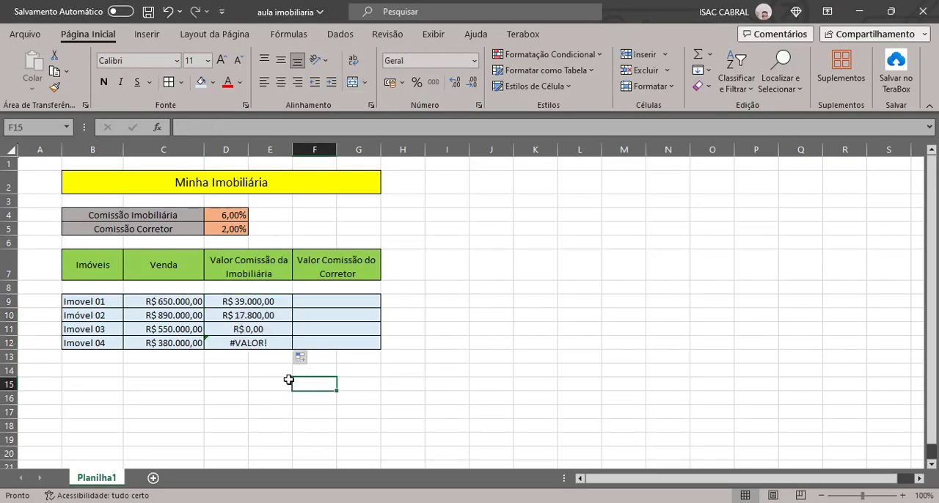
pyautogui.click(244, 301)
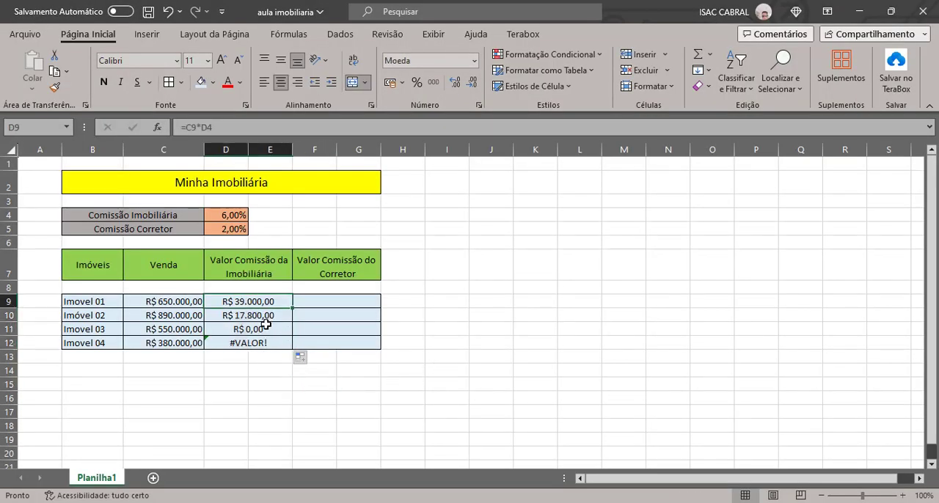
pyautogui.press('F2')
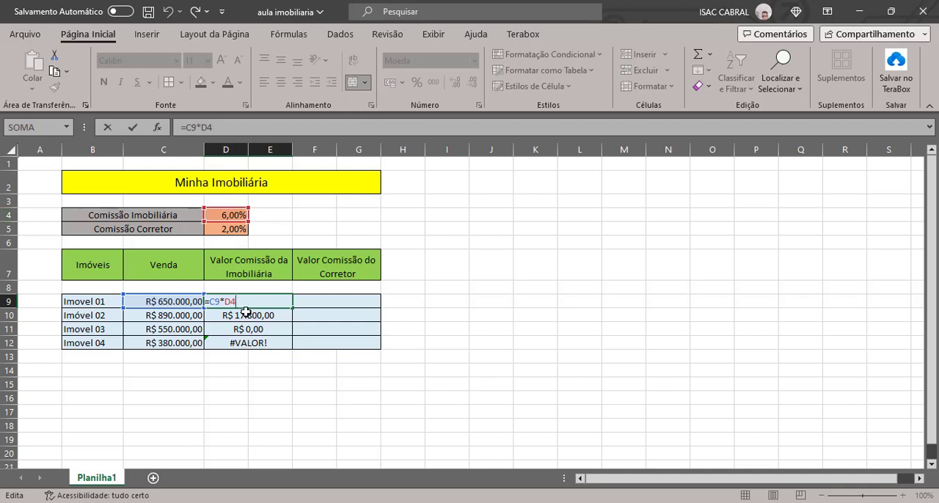
pyautogui.press('Return')
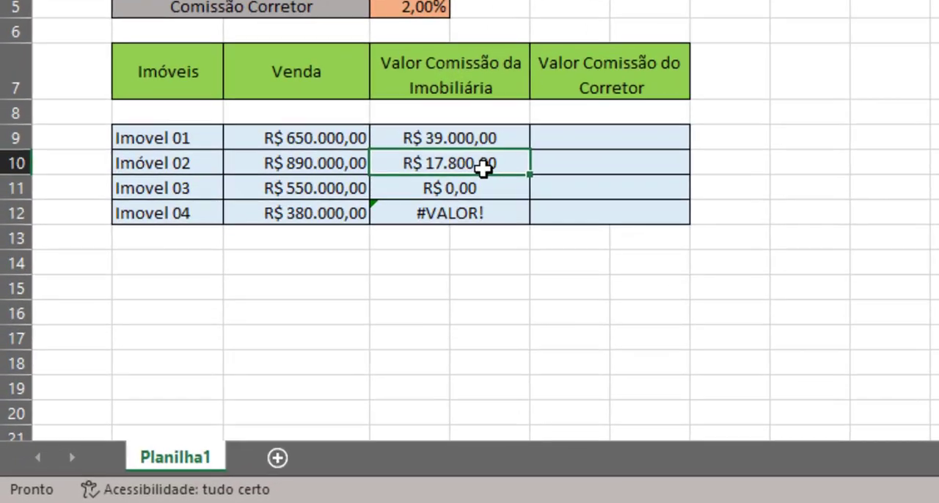
pyautogui.doubleClick(266, 317)
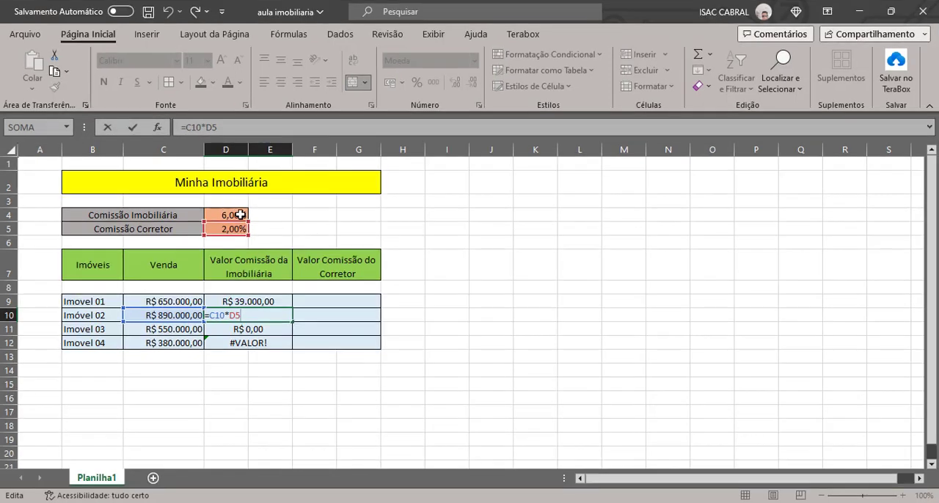
pyautogui.press('Return')
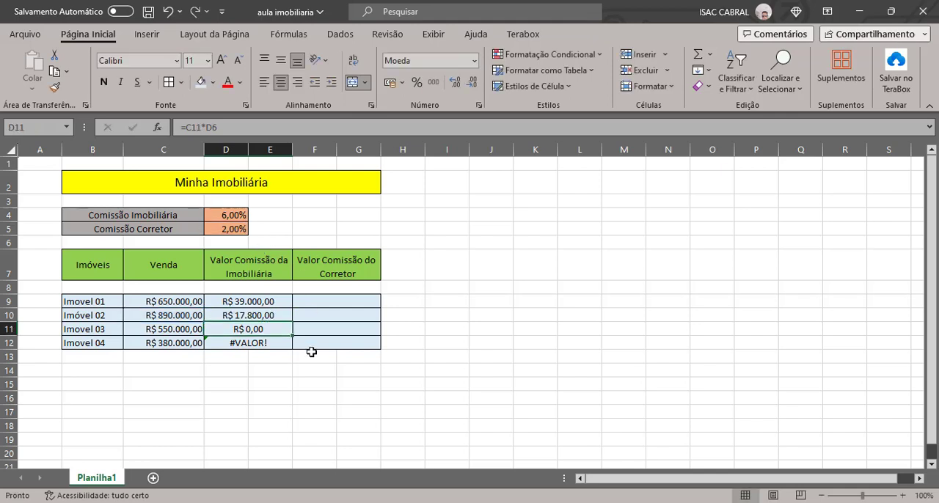
# Clear the copied commission formulas from D10:D12 and the original formula from D9
pyautogui.moveTo(266, 315); pyautogui.dragTo(268, 341)
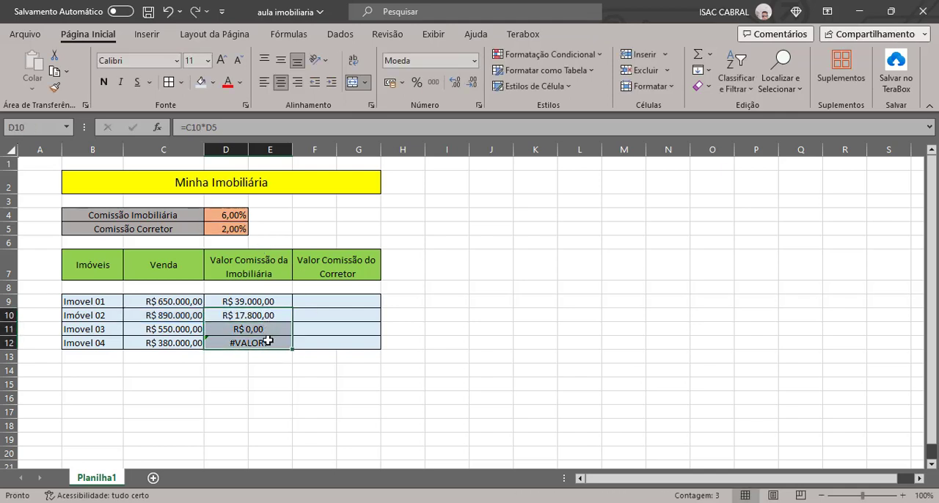
pyautogui.press('Delete')
pyautogui.click(284, 368)
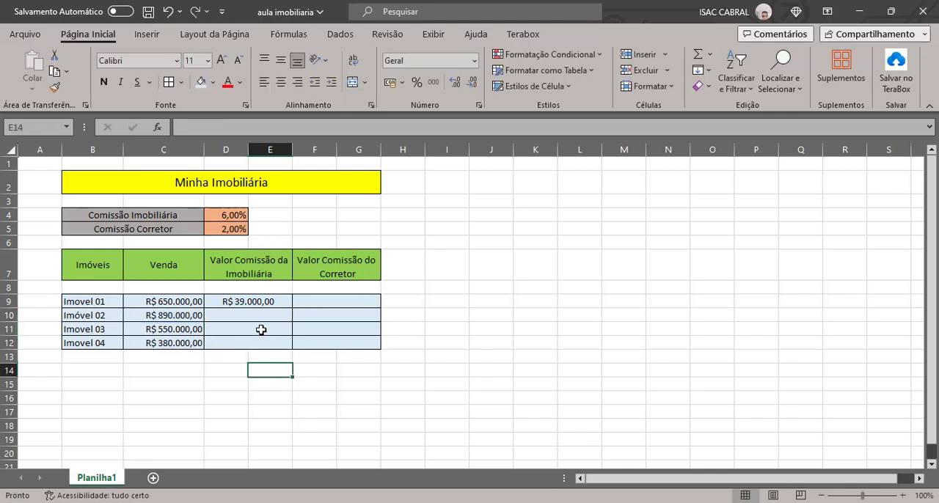
pyautogui.click(255, 304)
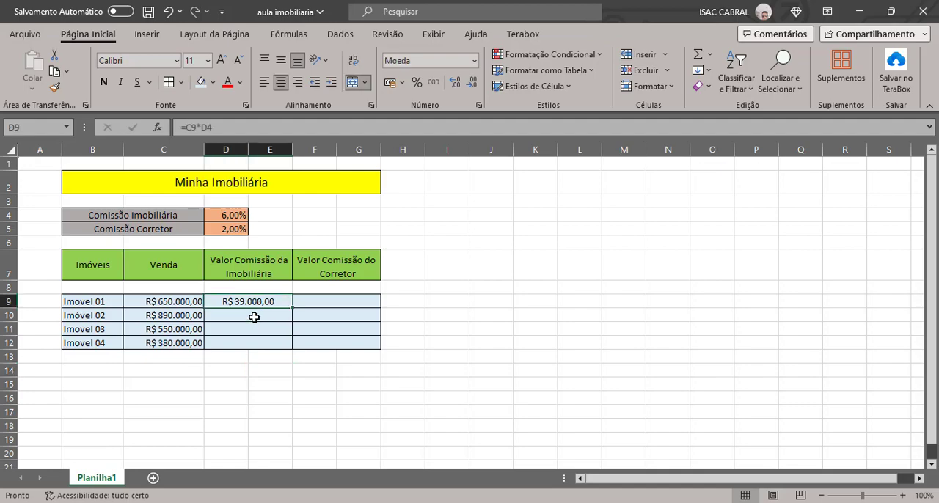
pyautogui.click(252, 315)
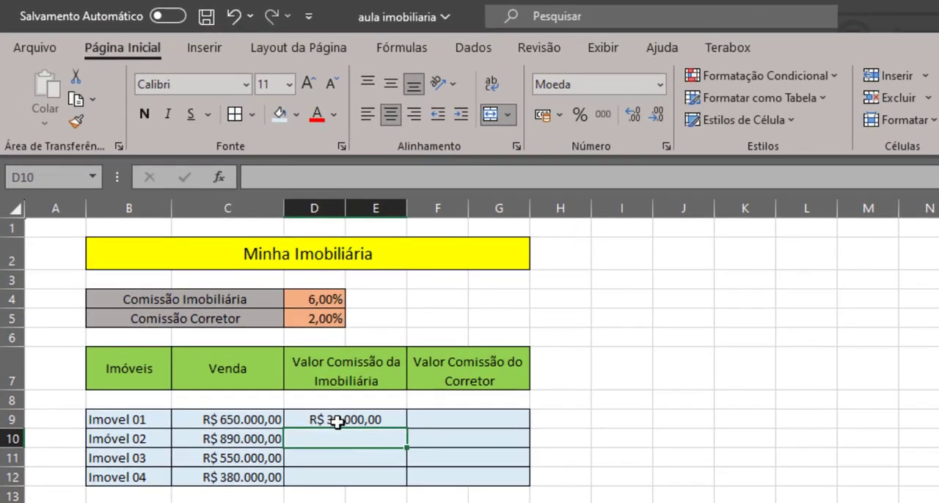
pyautogui.click(323, 300)
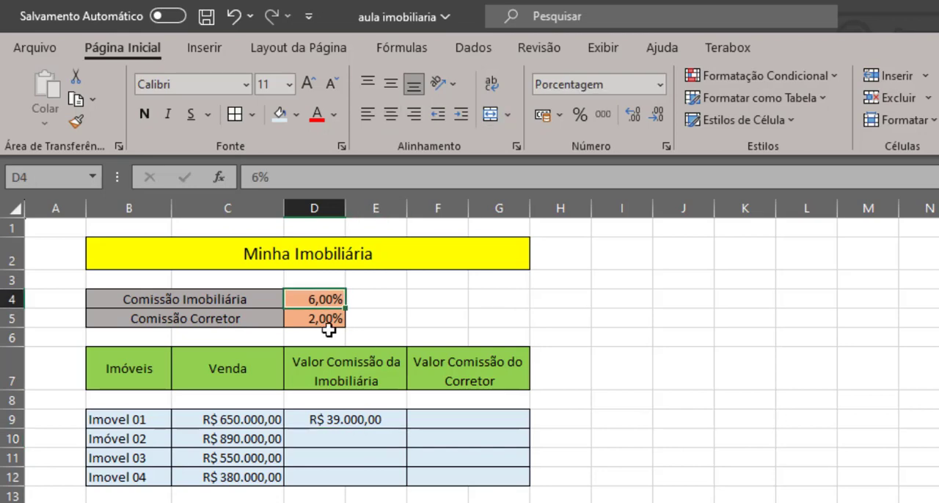
pyautogui.click(350, 419)
pyautogui.press('Delete')
pyautogui.click(382, 454)
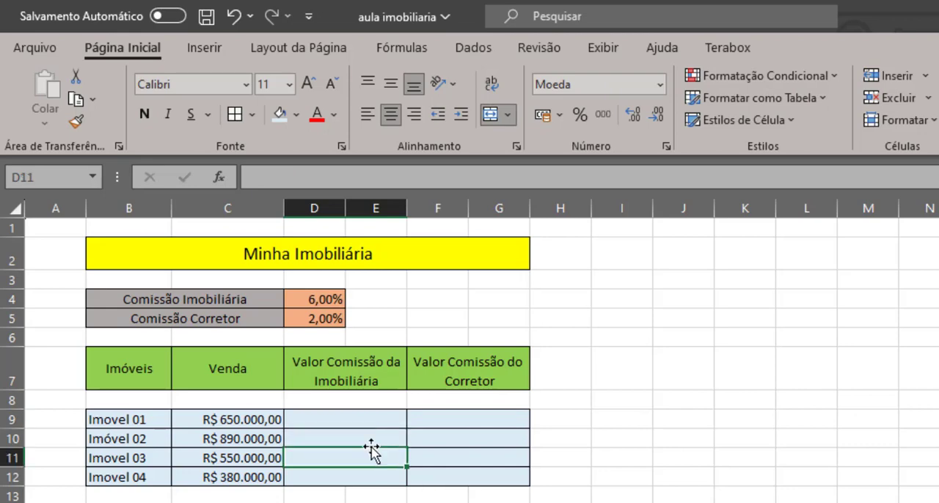
# Enter =C9*$D$4 in D9, locking the Comissão Imobiliária rate as an absolute reference
pyautogui.click(340, 418)
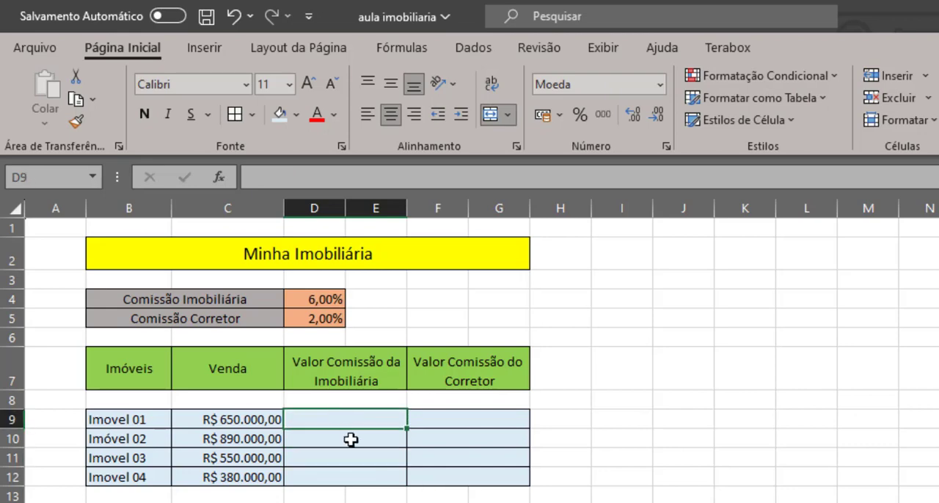
pyautogui.write('=')
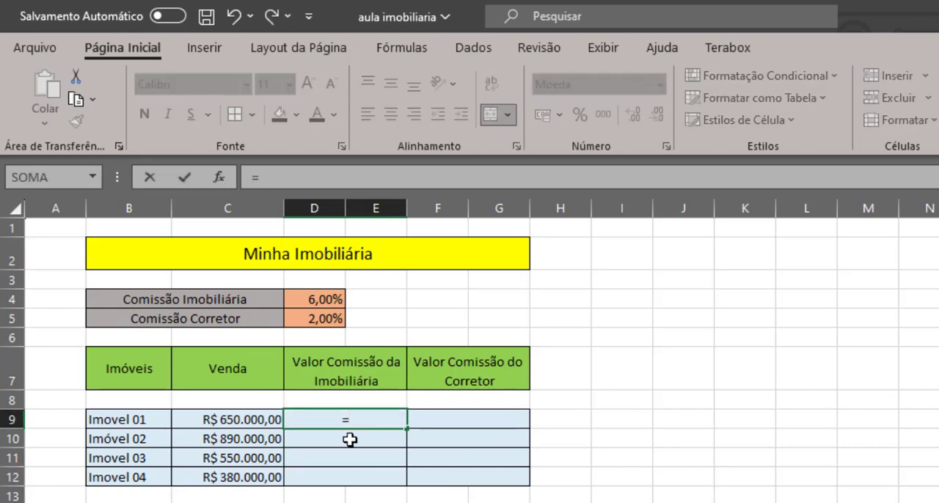
pyautogui.click(231, 420)
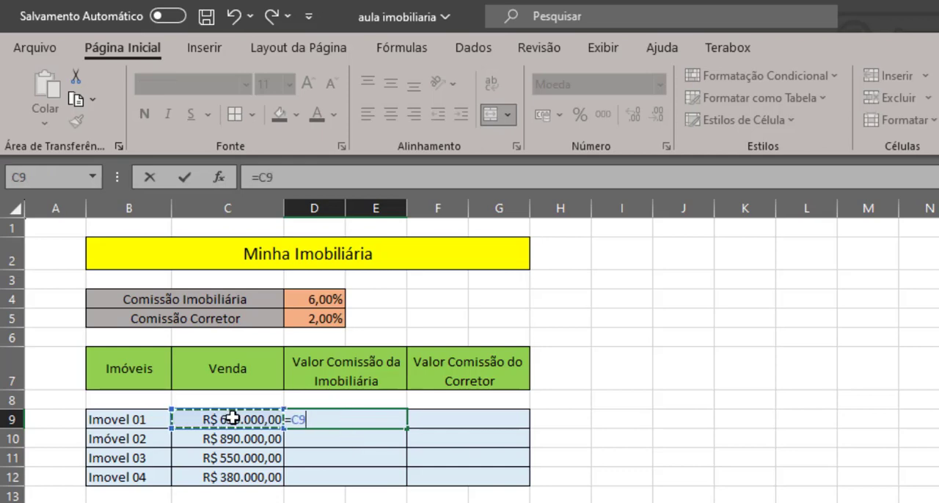
pyautogui.write('*')
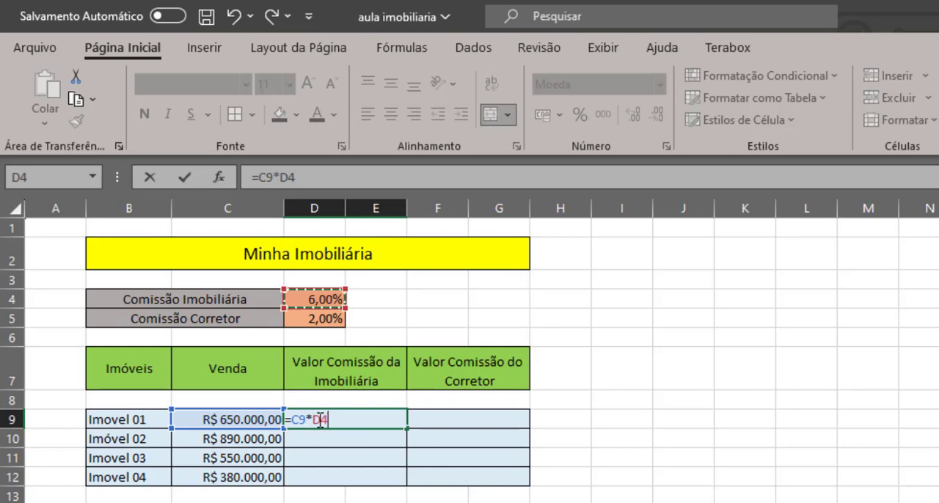
pyautogui.press('F4')
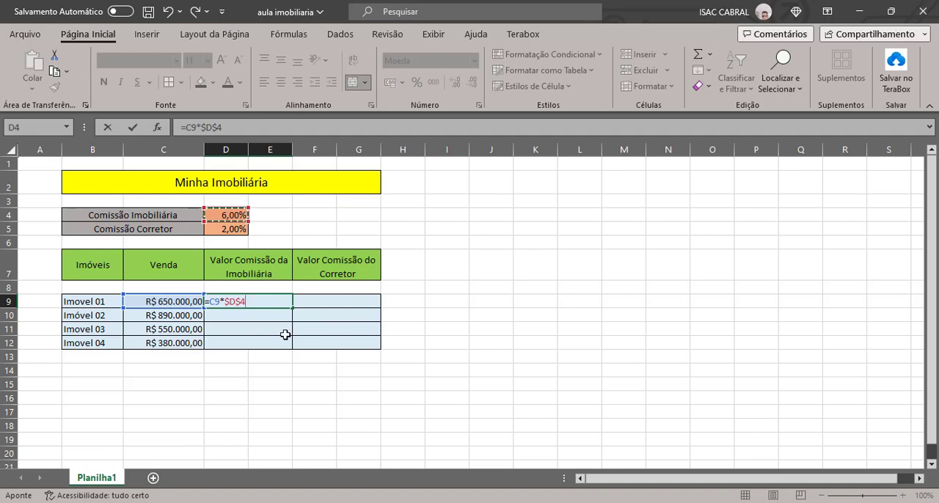
pyautogui.press('Return')
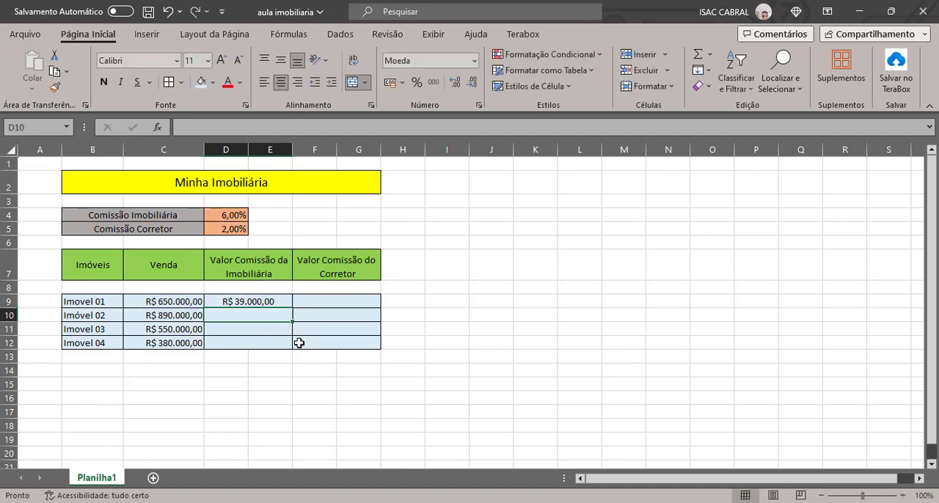
# Check the absolute-reference formula in D9 and fill it down through D12 for the remaining properties
pyautogui.click(267, 301)
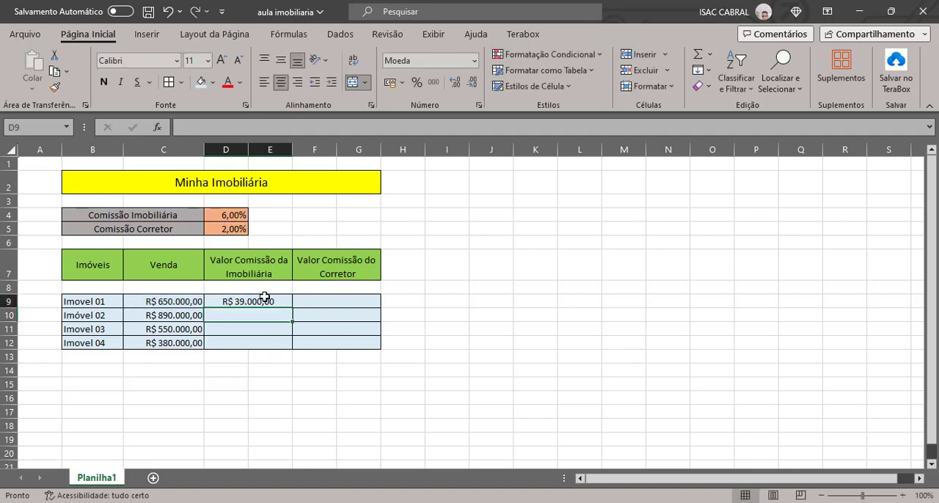
pyautogui.press('F2')
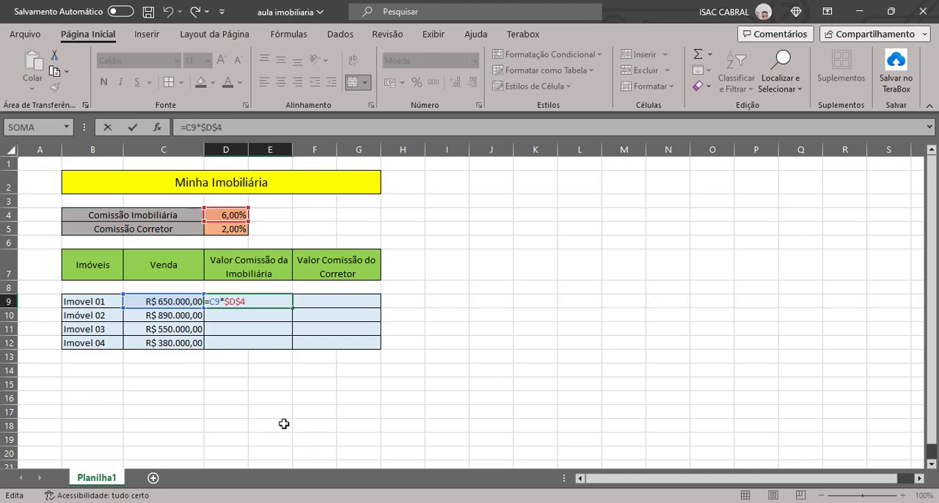
pyautogui.hotkey('ctrl', 'Return')
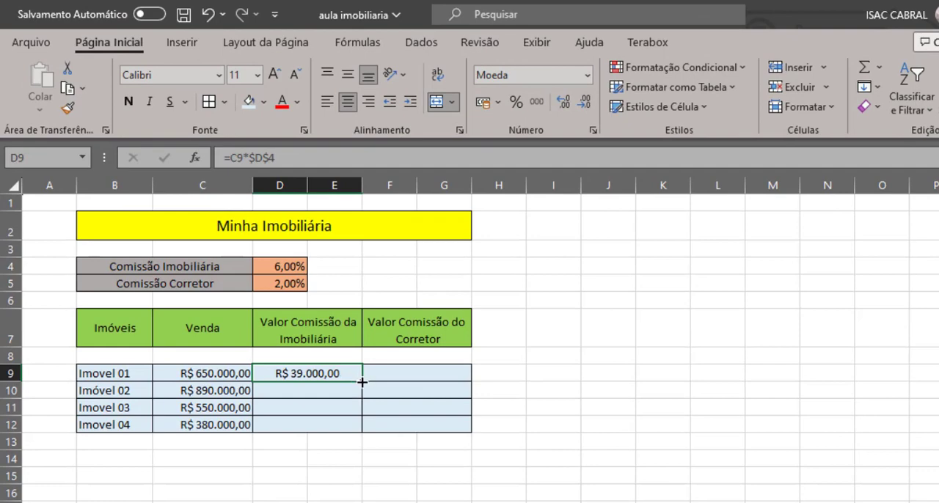
pyautogui.moveTo(362, 385); pyautogui.dragTo(358, 430)
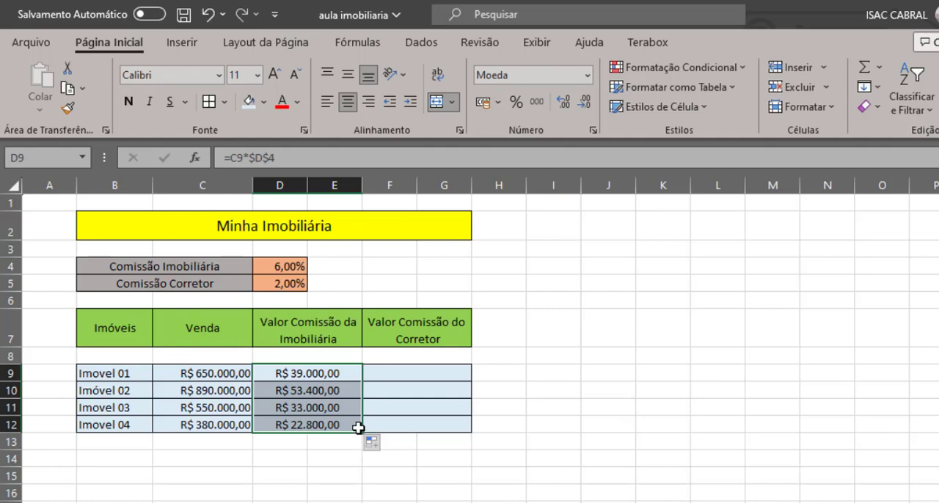
# Inspect the relative and absolute references of the agency commission formulas in D9 through D12, one cell at a time
pyautogui.press('F2')
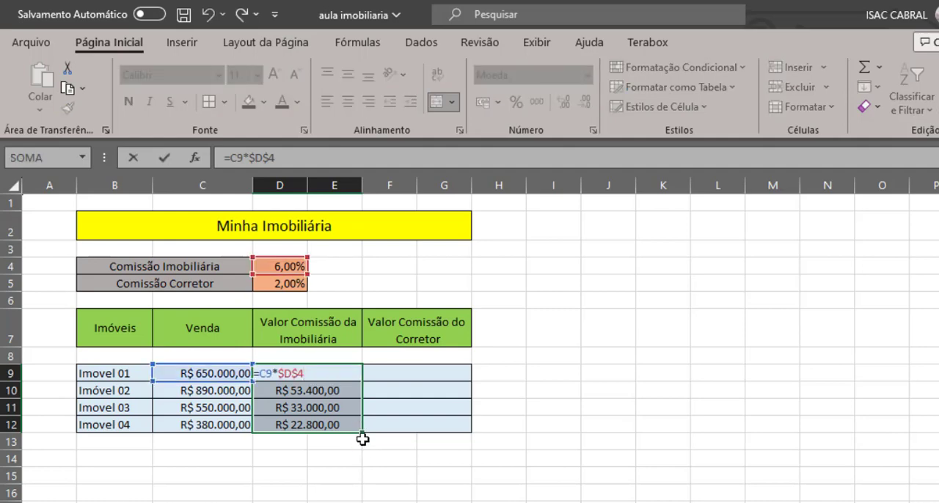
pyautogui.press('Escape')
pyautogui.click(345, 390)
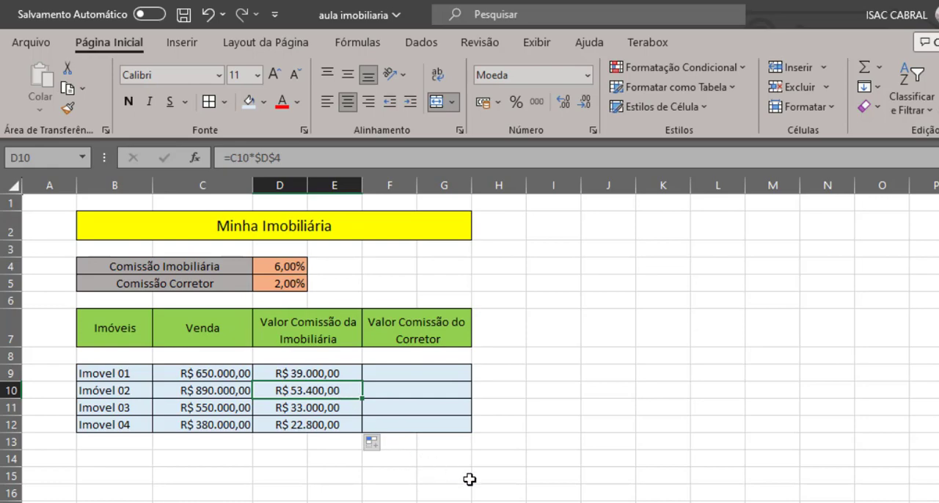
pyautogui.press('F2')
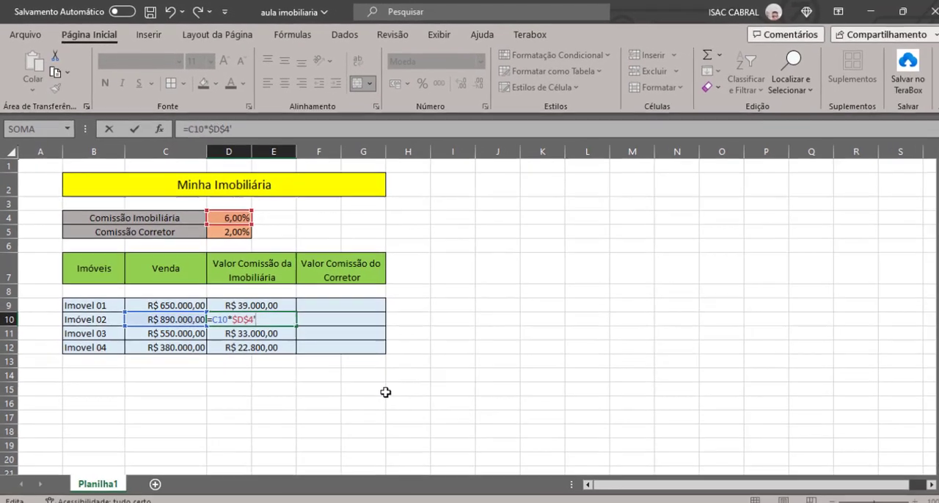
pyautogui.write("'")
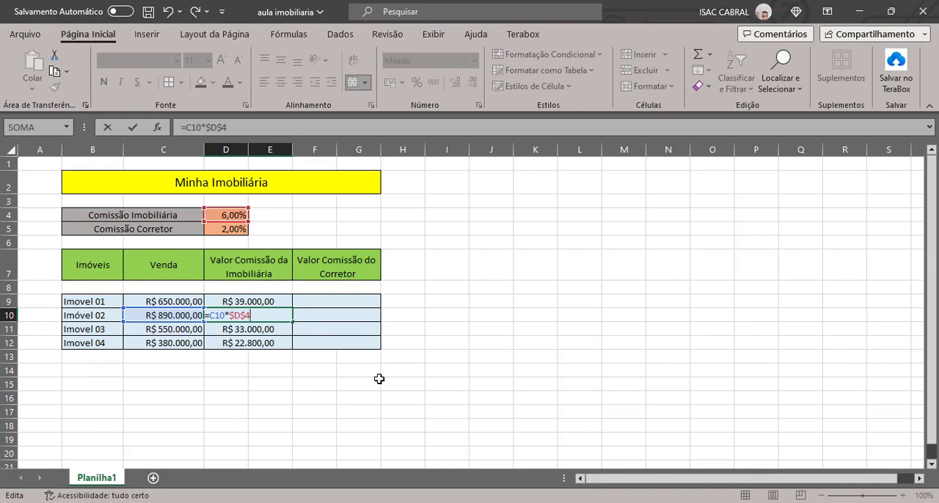
pyautogui.hotkey('ctrl', 'Return')
pyautogui.click(286, 327)
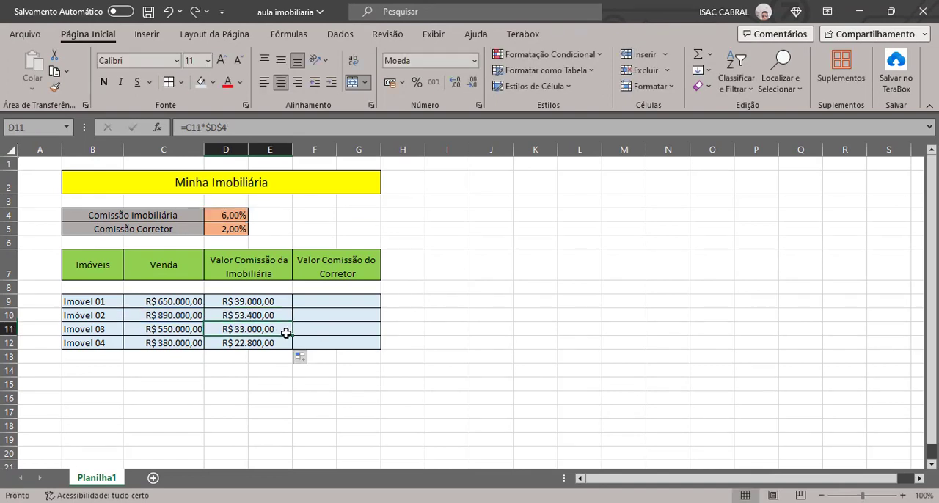
pyautogui.doubleClick(287, 333)
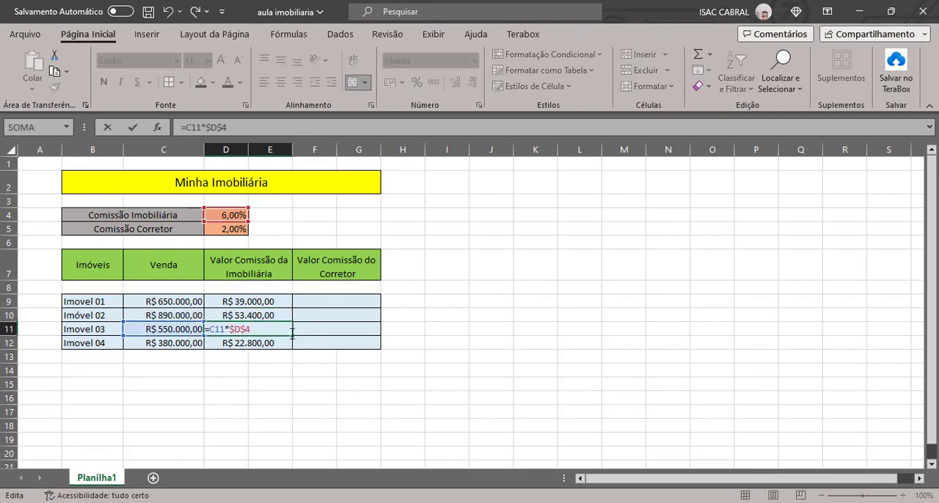
pyautogui.hotkey('ctrl', 'Return')
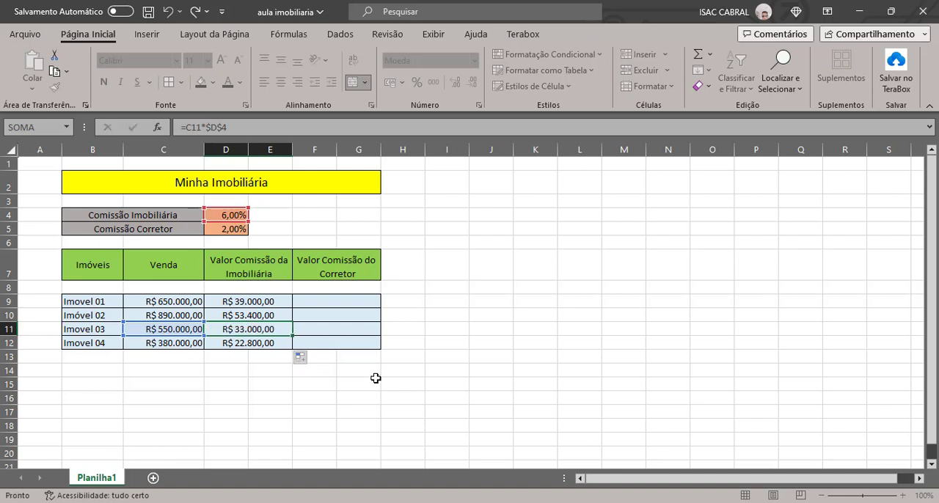
pyautogui.click(278, 341)
pyautogui.press('F2')
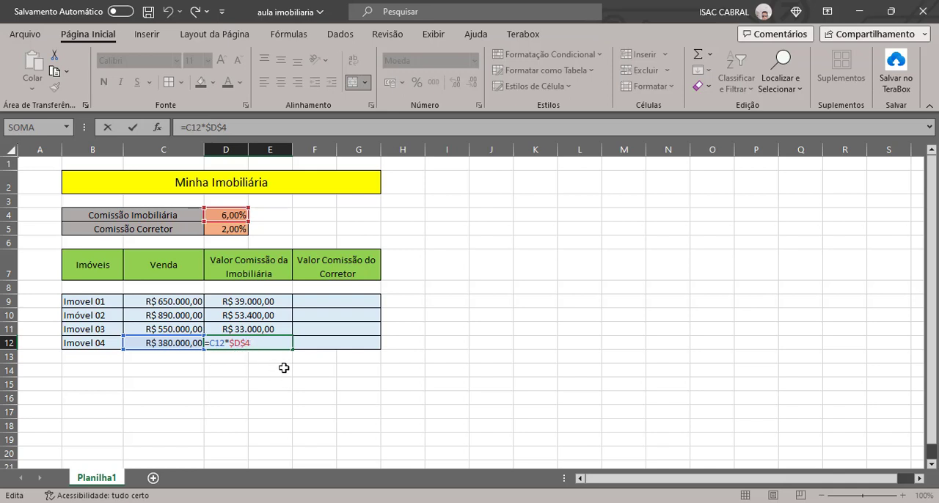
pyautogui.hotkey('ctrl', 'Return')
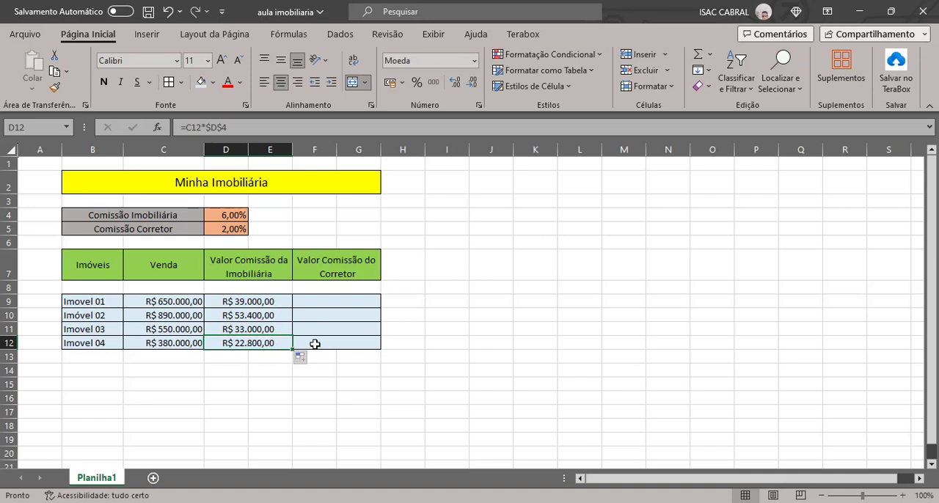
# Enter =C9*$D$5 in F9, locking the Comissão Corretor rate as an absolute reference
pyautogui.click(312, 302)
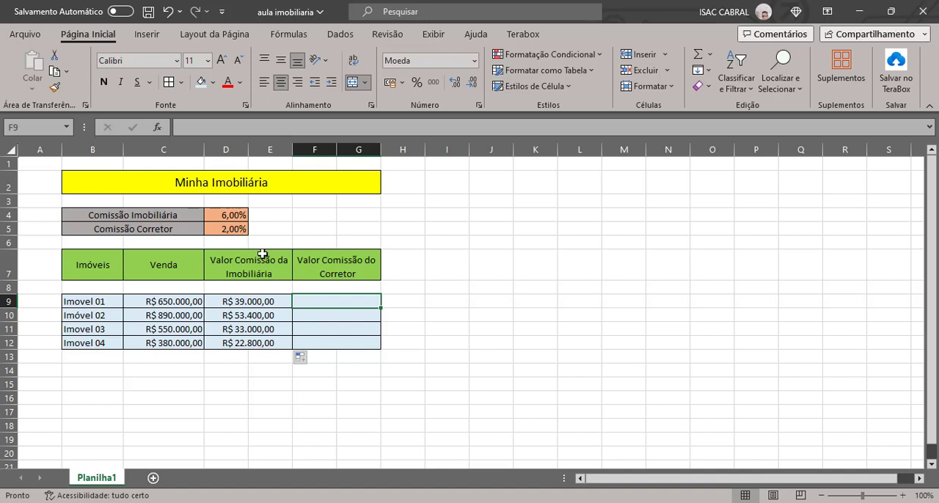
pyautogui.write('=')
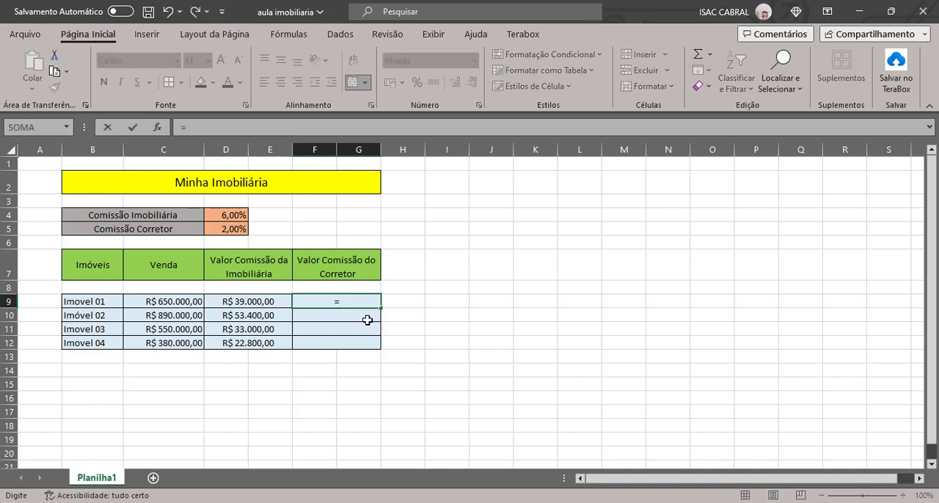
pyautogui.click(183, 304)
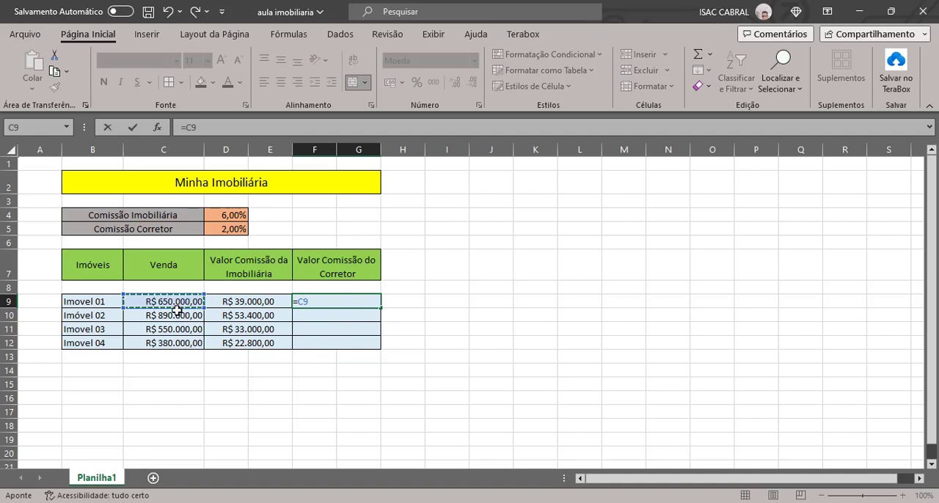
pyautogui.write('*')
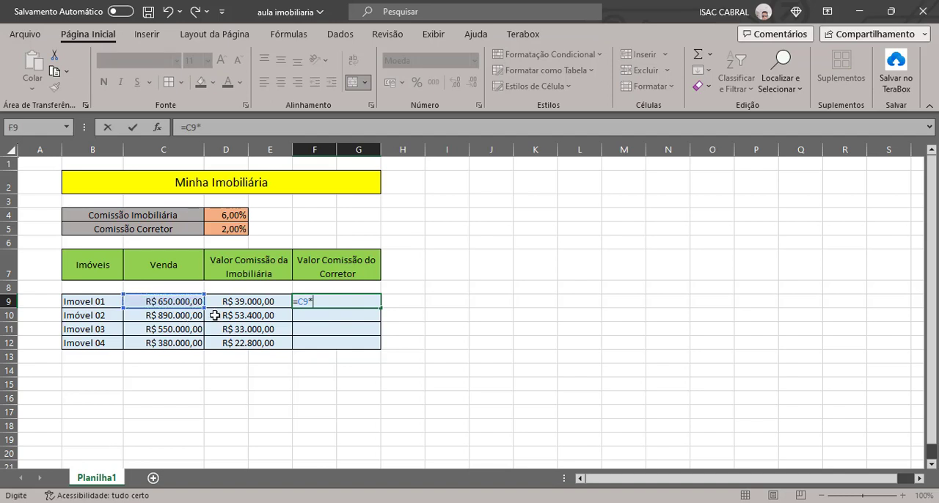
pyautogui.click(232, 231)
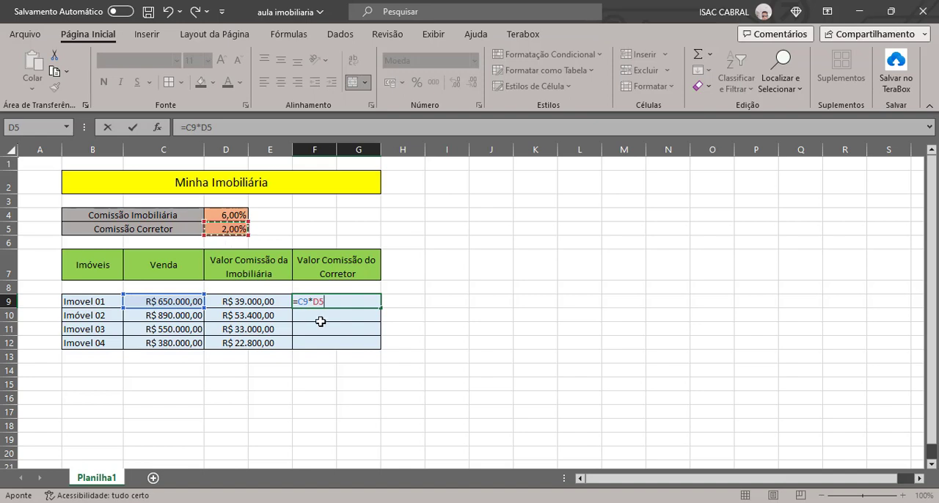
pyautogui.press('F4')
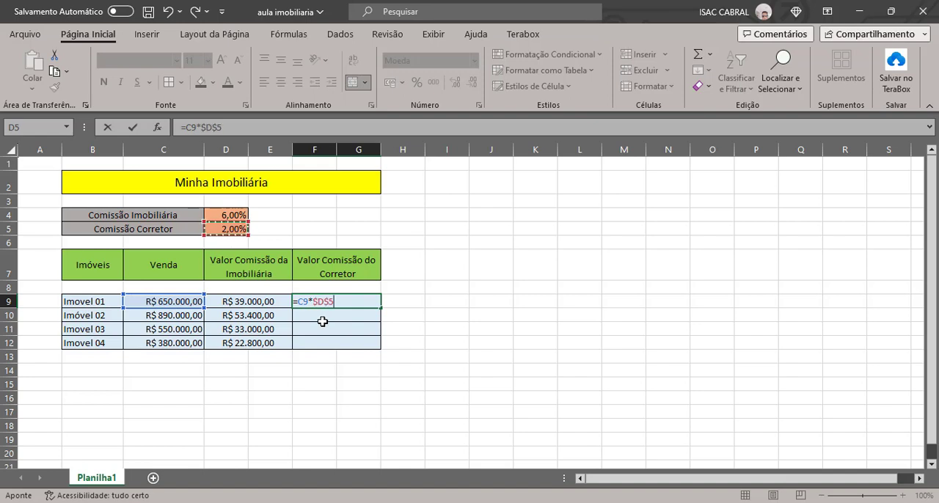
pyautogui.press('Return')
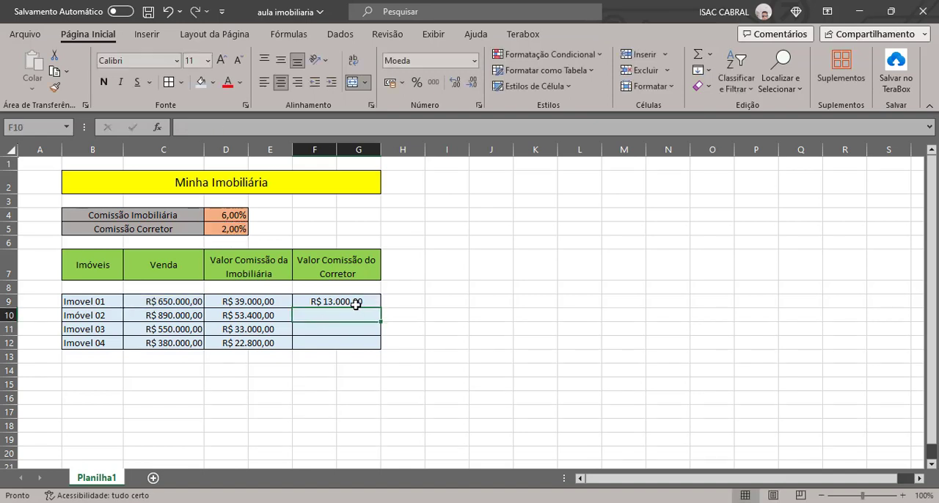
# Fill the broker commission formula from F9 down through F12
pyautogui.click(355, 304)
pyautogui.moveTo(380, 308); pyautogui.dragTo(379, 343)
pyautogui.moveTo(462, 432); pyautogui.dragTo(464, 433)
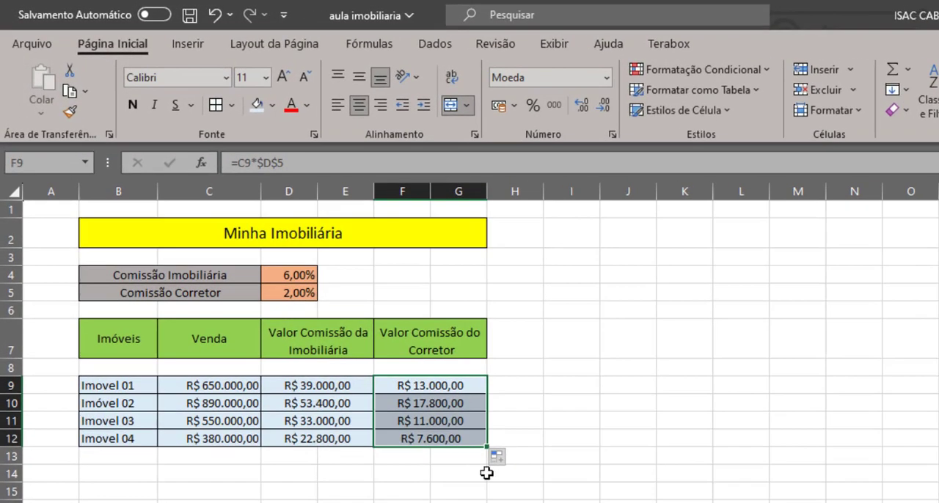
# Inspect the cell references used by the broker commission formulas in F9 through F12
pyautogui.doubleClick(429, 392)
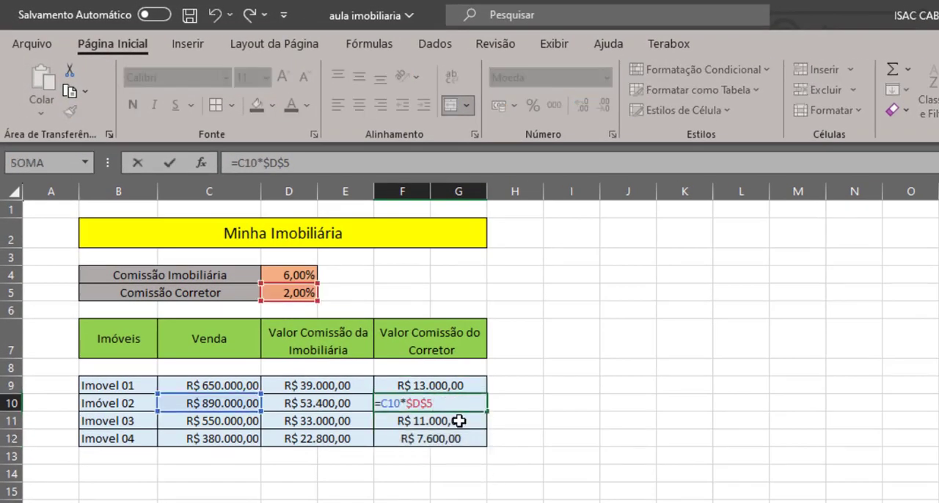
pyautogui.press('Escape')
pyautogui.doubleClick(455, 419)
pyautogui.press('Escape')
pyautogui.click(456, 437)
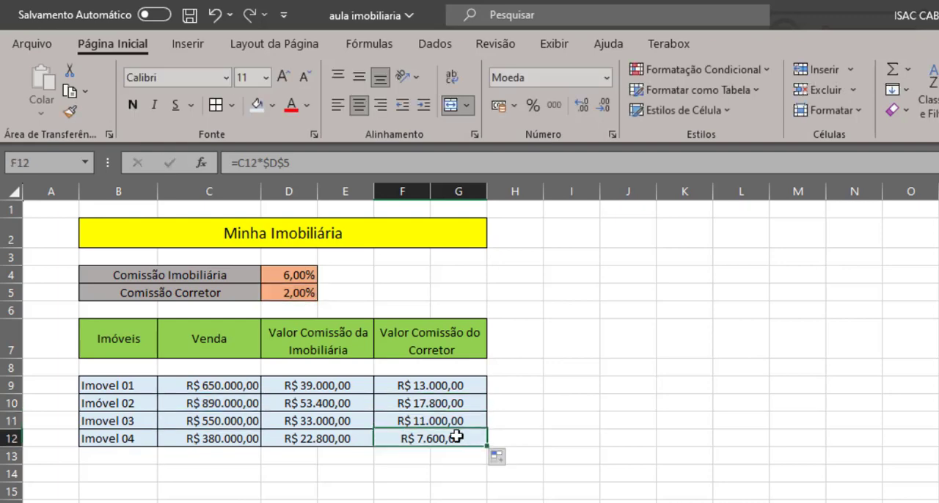
pyautogui.doubleClick(461, 420)
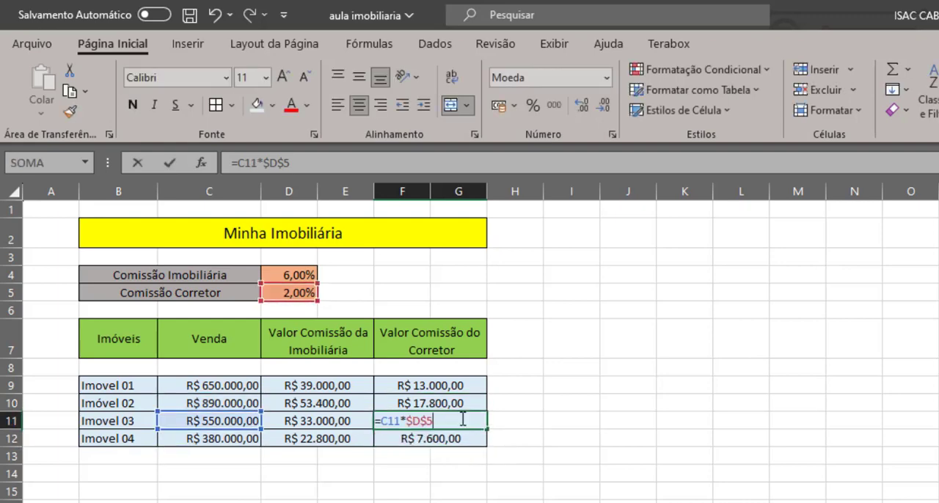
pyautogui.press('Escape')
pyautogui.doubleClick(456, 404)
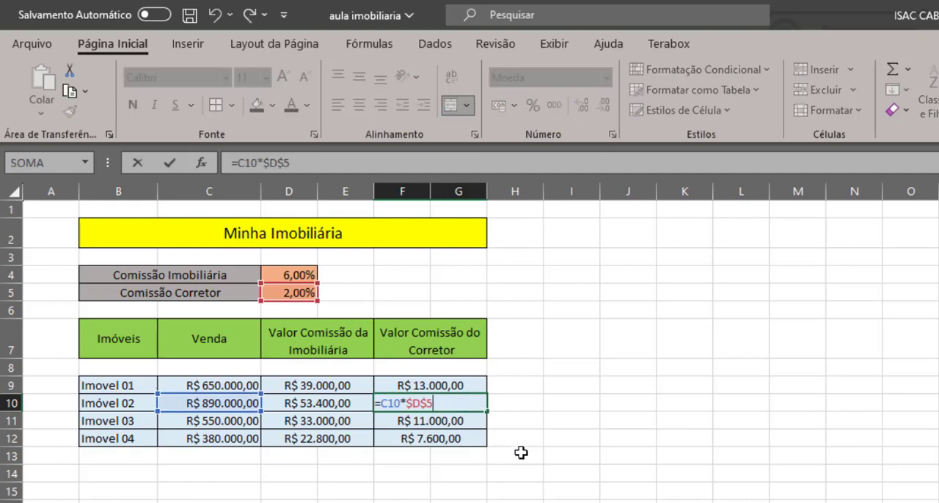
pyautogui.press('Escape')
pyautogui.doubleClick(449, 386)
pyautogui.press('Escape')
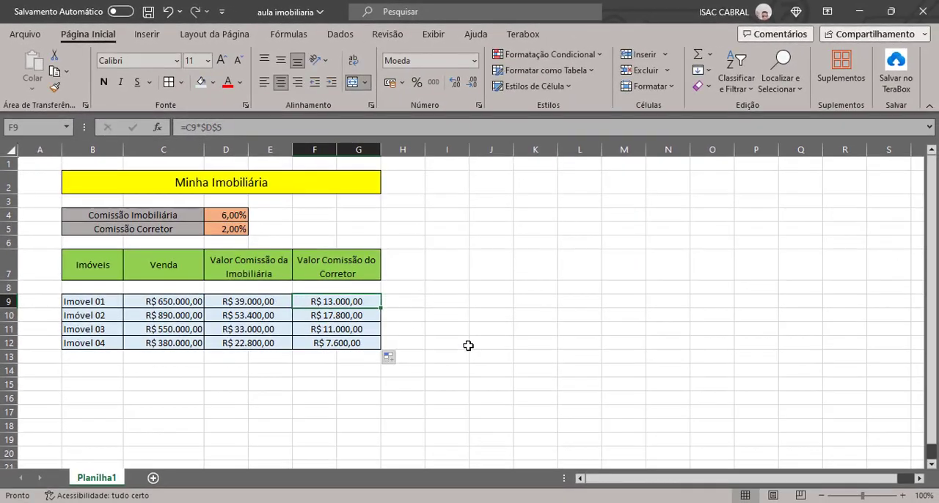
pyautogui.click(466, 344)
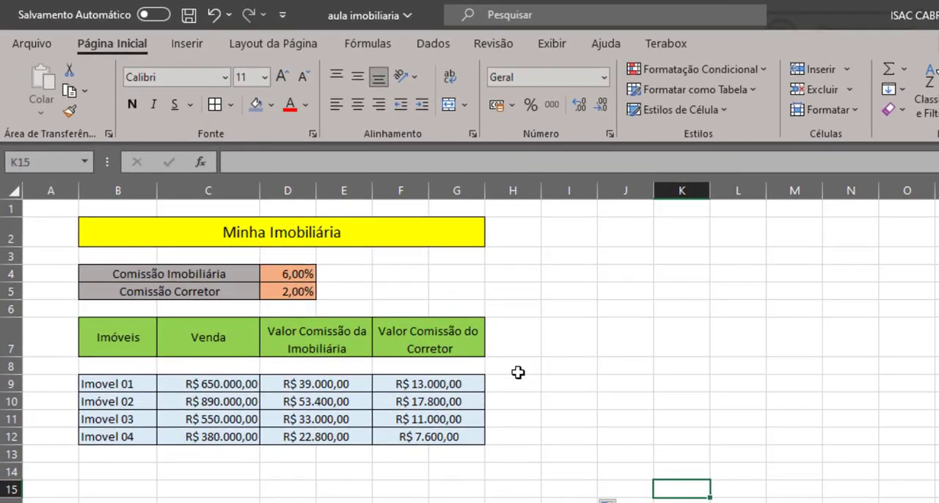
# Copy the Valor Comissão do Corretor header into the adjacent merged cell H7:I7 and change its text to "Lucro Imobiliaria"
pyautogui.click(462, 349)
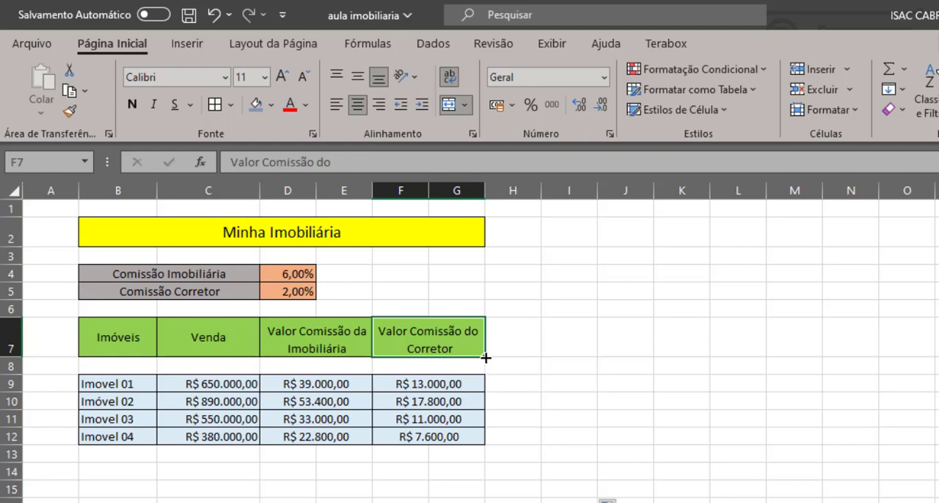
pyautogui.moveTo(484, 356); pyautogui.dragTo(489, 331)
pyautogui.doubleClick(558, 336)
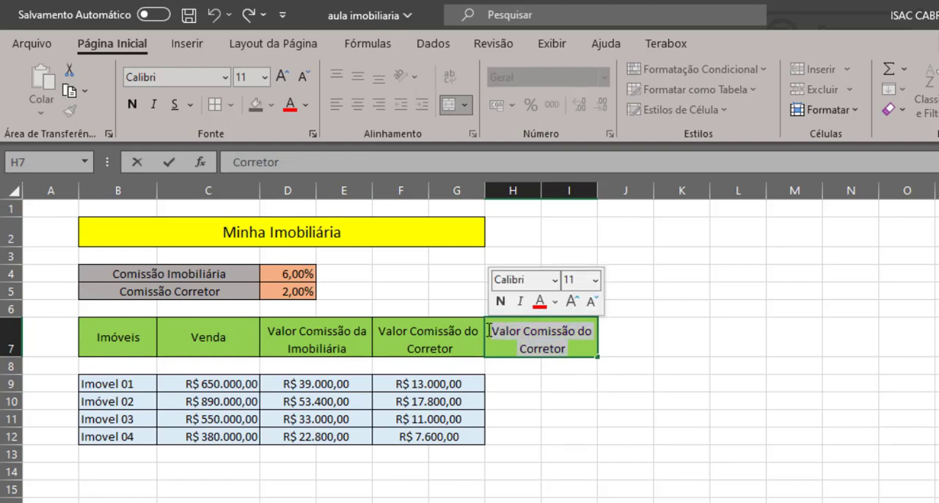
pyautogui.write('Luc')
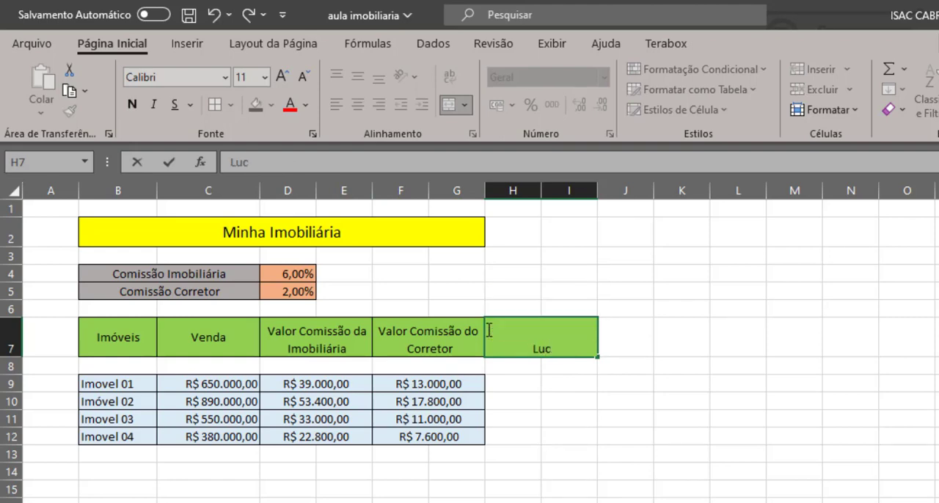
pyautogui.write('ro Imo')
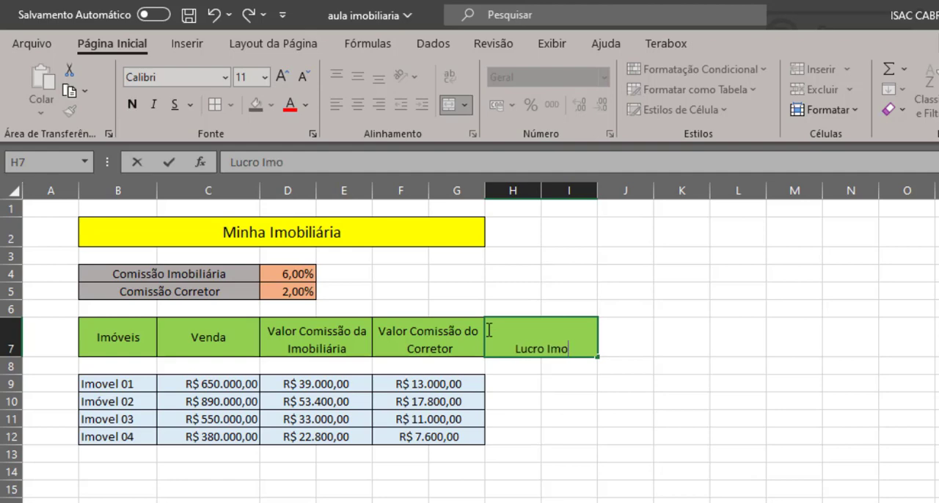
pyautogui.write('biliari')
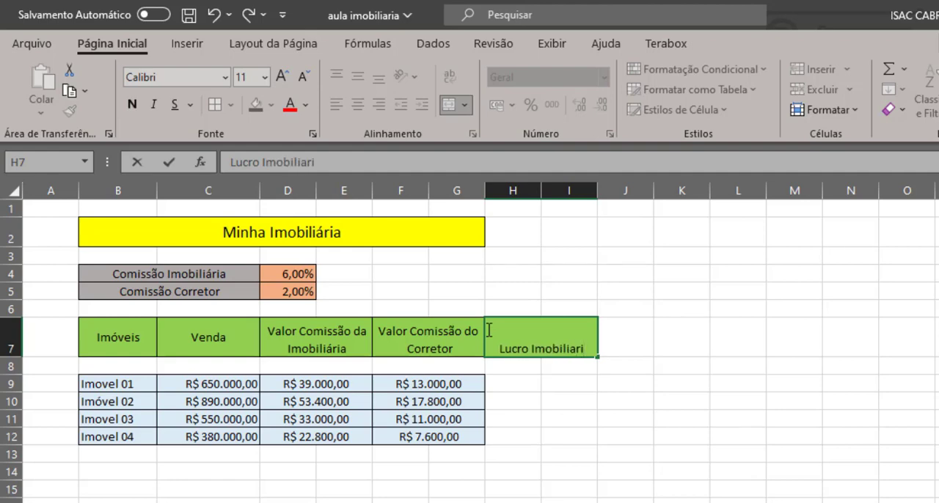
pyautogui.write('a')
pyautogui.click(623, 415)
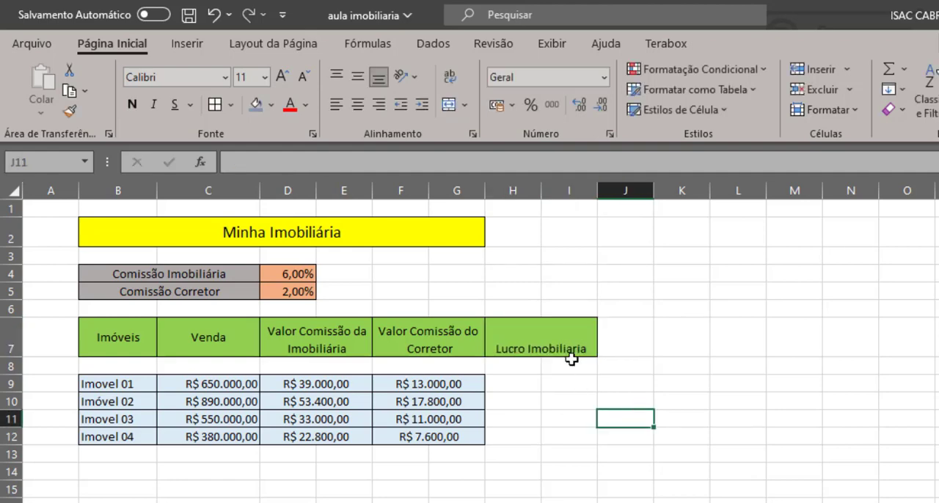
# Center the Lucro Imobiliaria header in H7 vertically
pyautogui.click(558, 338)
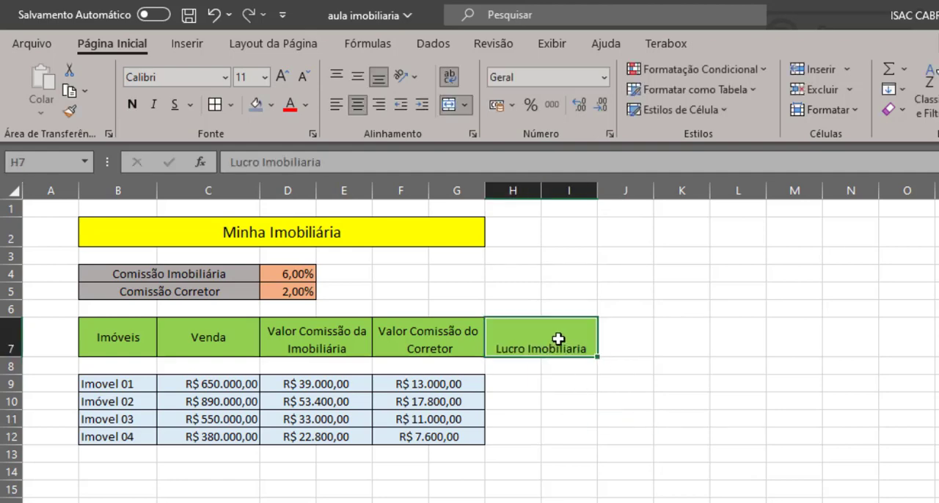
pyautogui.click(357, 78)
pyautogui.click(646, 370)
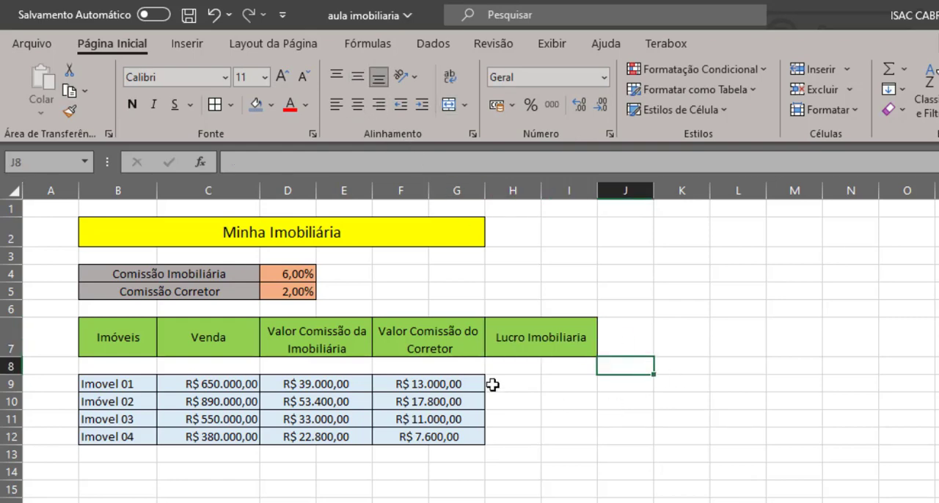
# Merge and center H9:I9 under the Lucro Imobiliaria header and extend the merge down through row 12
pyautogui.moveTo(492, 384); pyautogui.dragTo(559, 384)
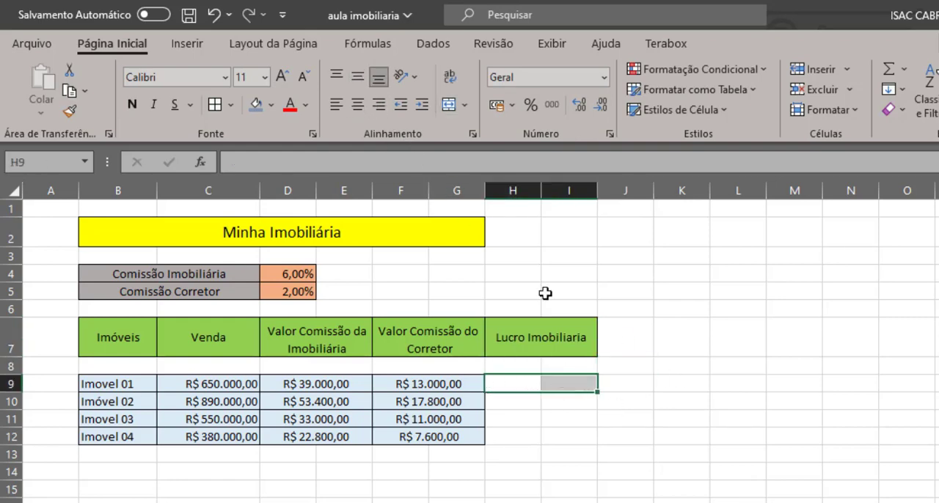
pyautogui.click(448, 108)
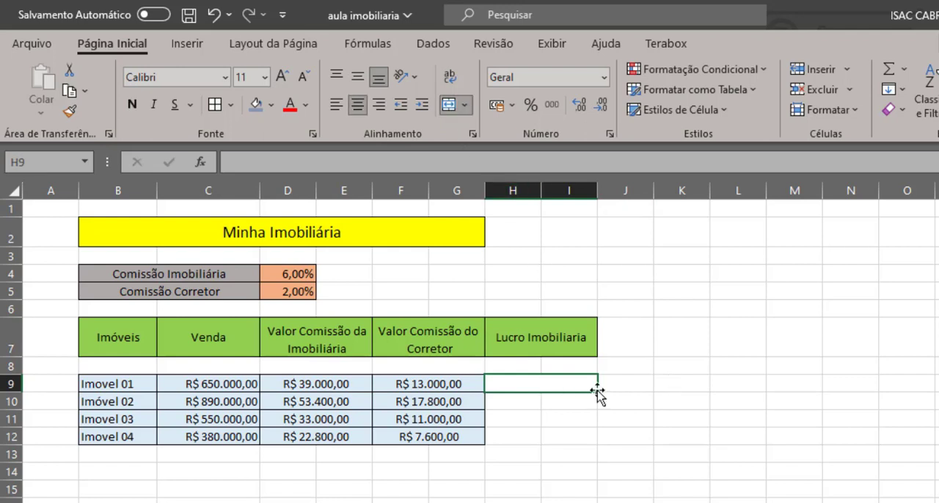
pyautogui.moveTo(598, 392); pyautogui.dragTo(598, 439)
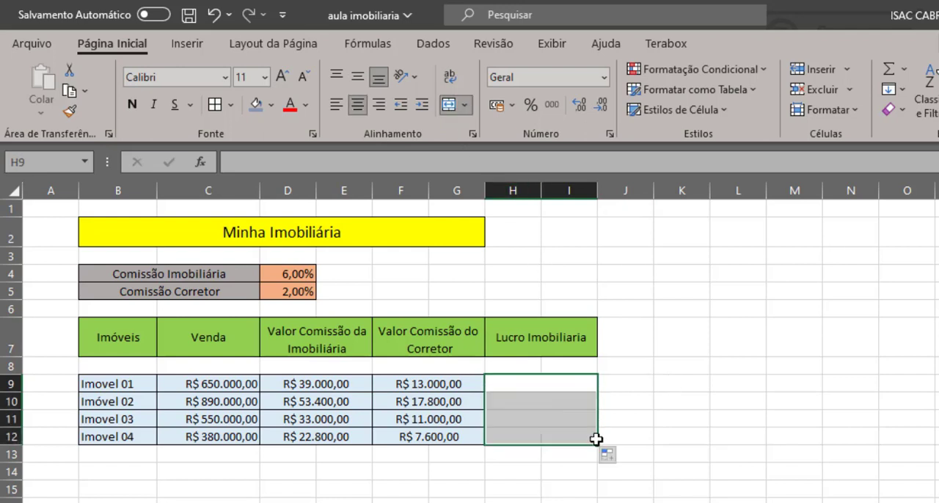
pyautogui.click(659, 417)
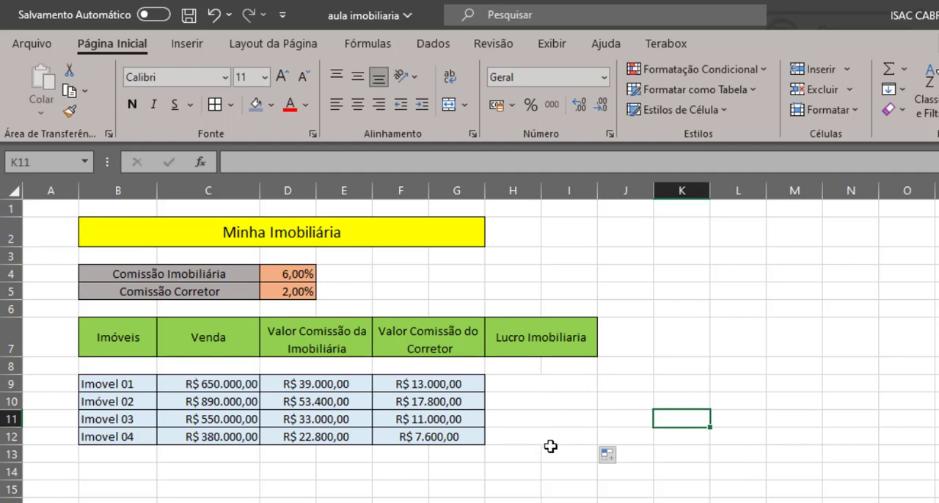
# Apply all borders and the blue-gray fill to the profit cells H9:I12
pyautogui.moveTo(532, 383); pyautogui.dragTo(543, 438)
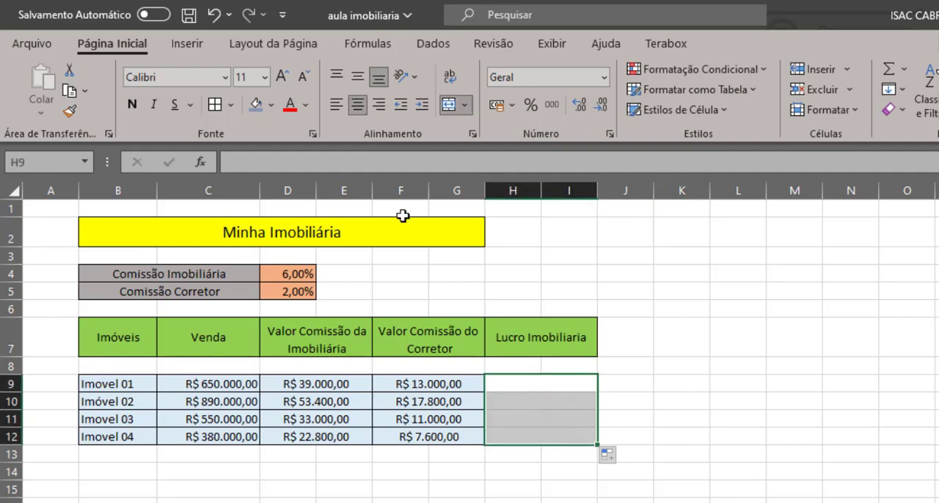
pyautogui.click(215, 106)
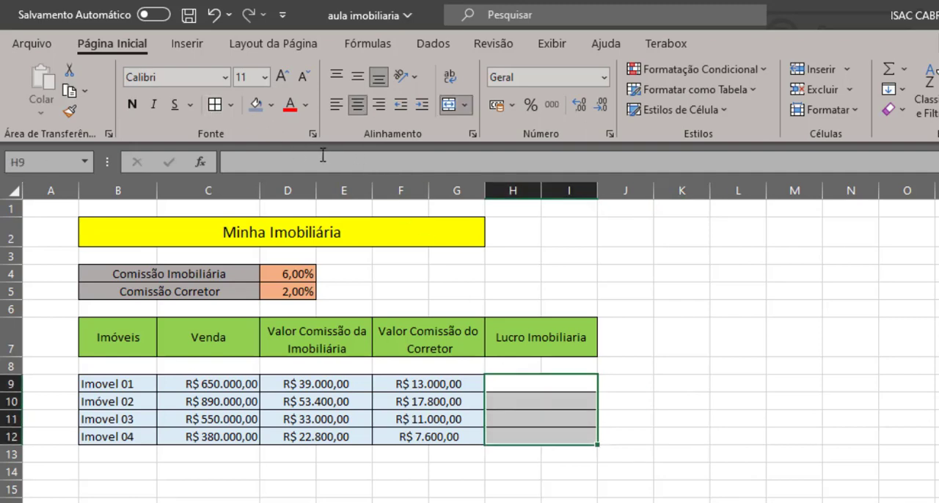
pyautogui.click(259, 109)
pyautogui.click(634, 352)
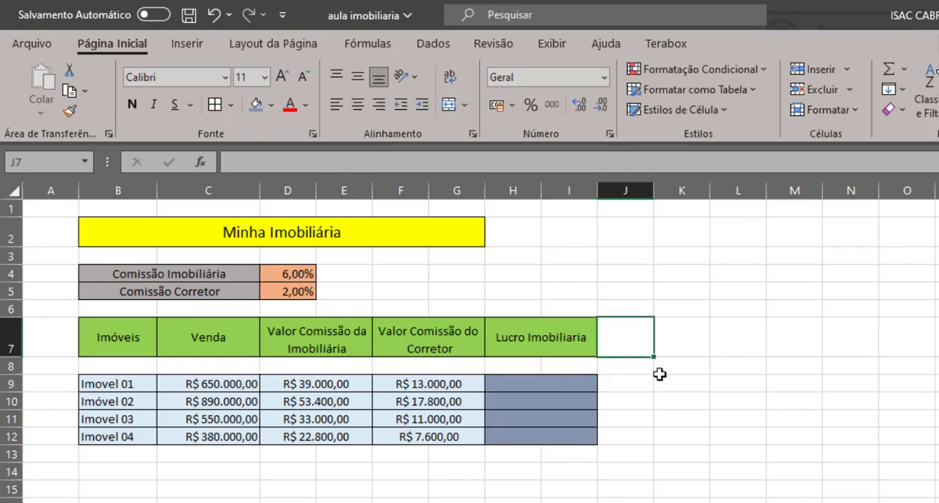
pyautogui.click(557, 383)
pyautogui.click(553, 423)
pyautogui.click(546, 439)
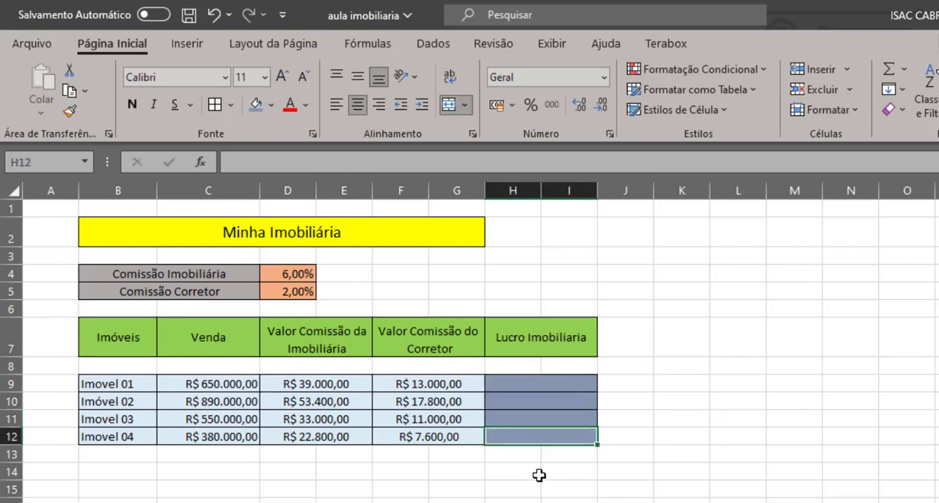
pyautogui.click(538, 475)
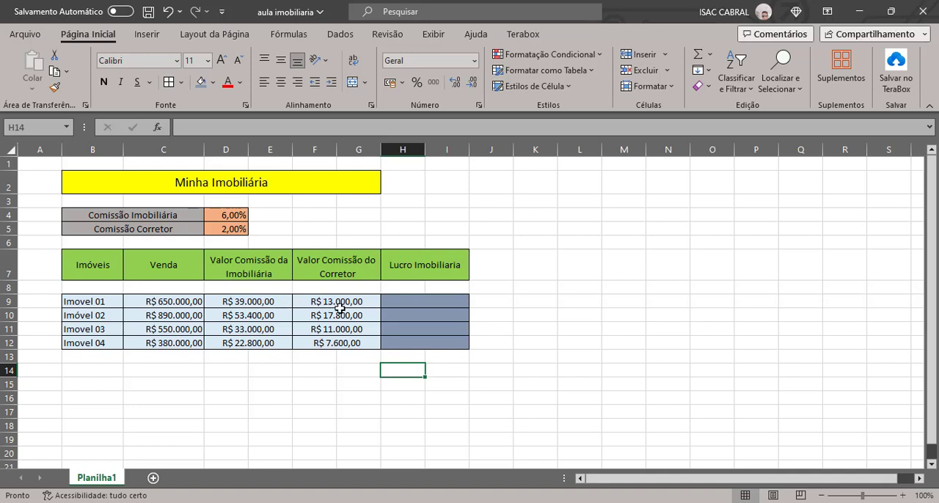
# Calculate the agency profit in H9 with =D9-F9 and fill the formula down through H12
pyautogui.click(416, 301)
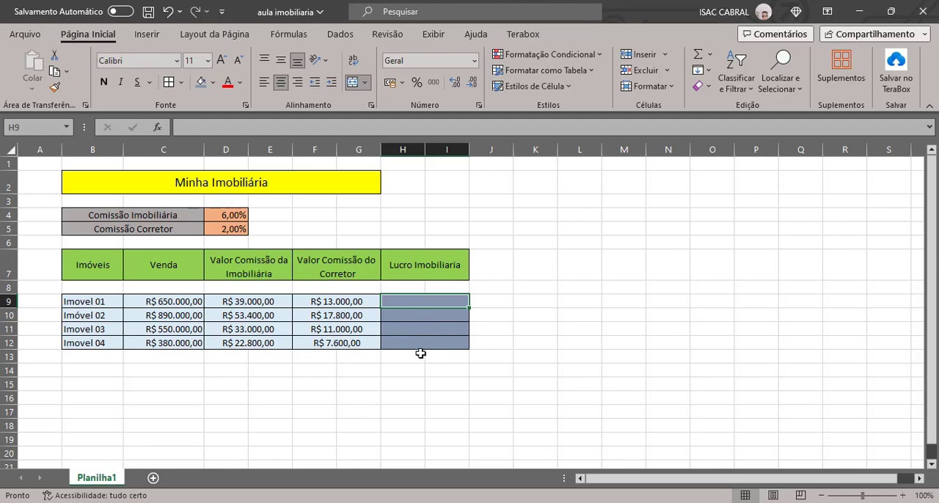
pyautogui.write('=')
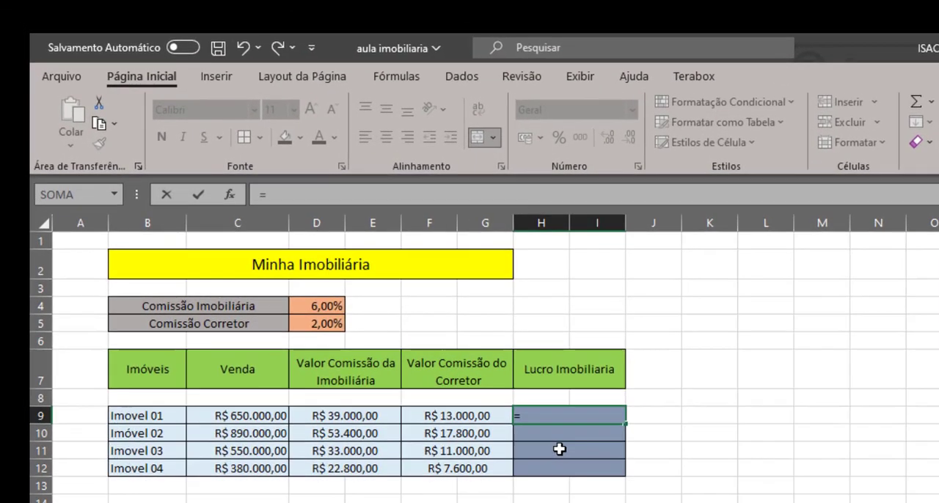
pyautogui.click(351, 415)
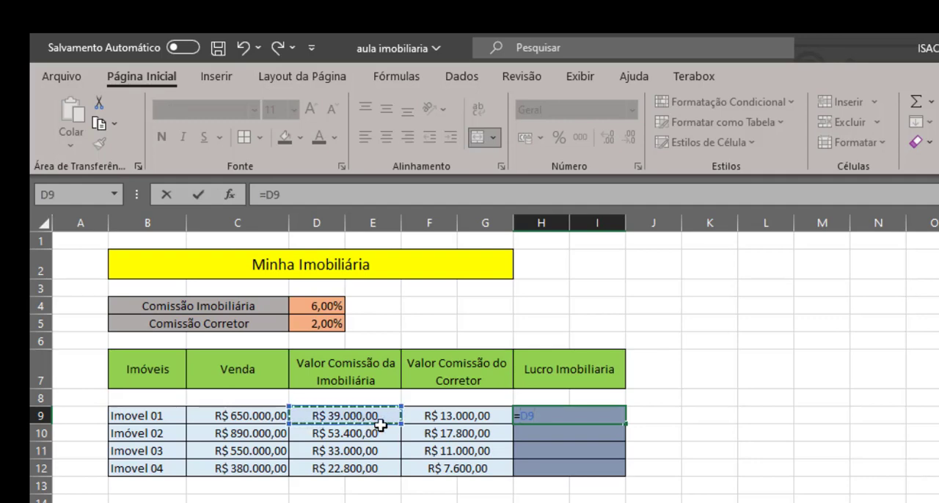
pyautogui.write('-')
pyautogui.click(465, 416)
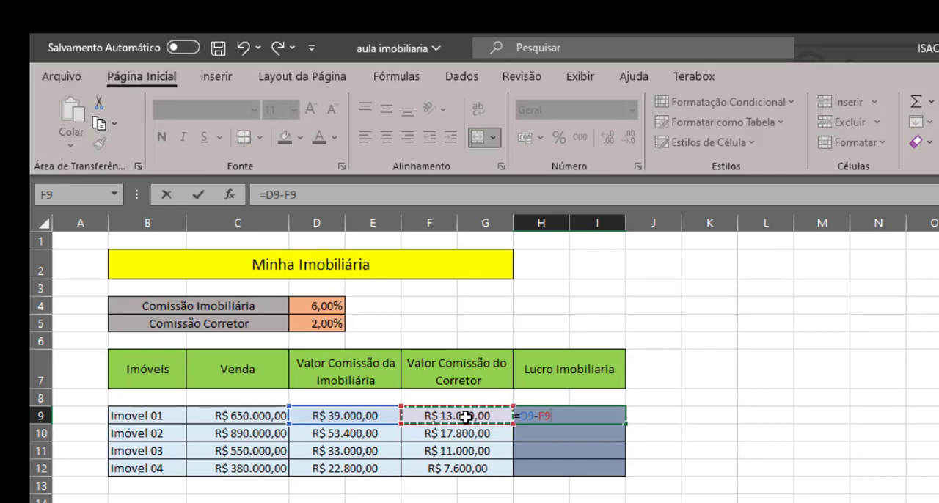
pyautogui.press('Return')
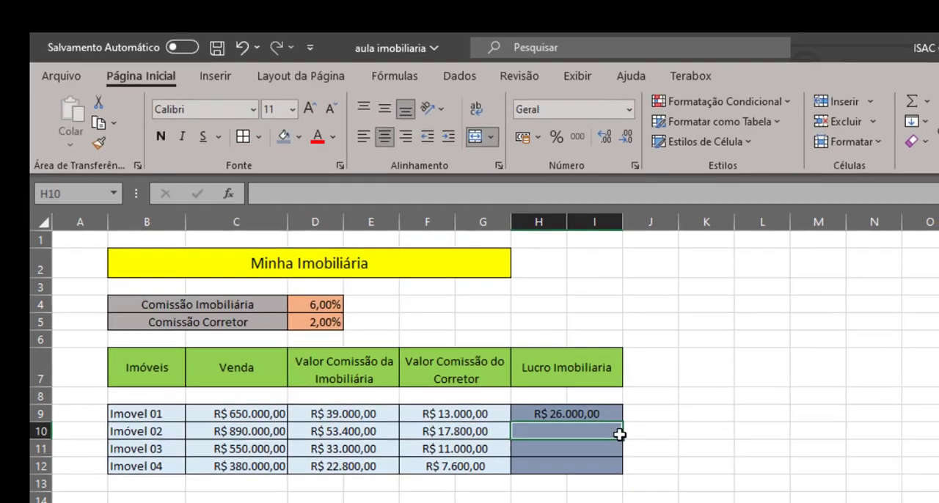
pyautogui.click(605, 416)
pyautogui.moveTo(477, 328); pyautogui.dragTo(473, 363)
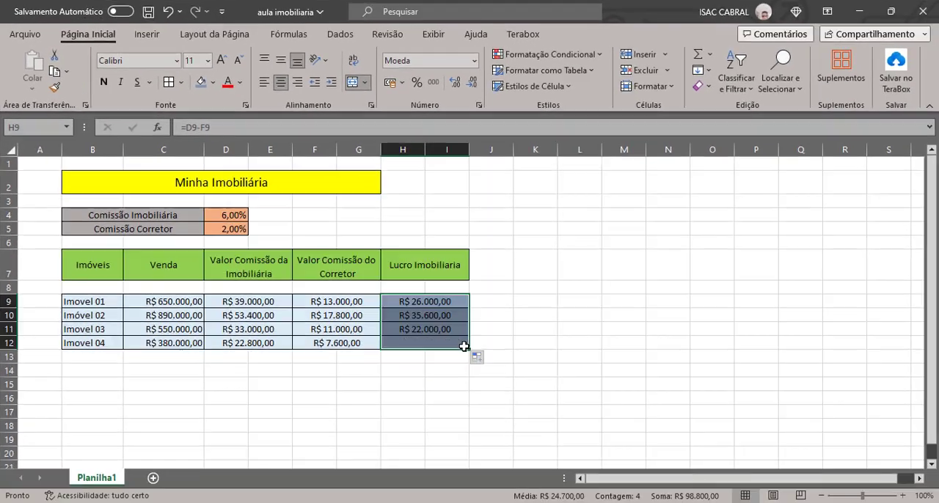
# Inspect the cell references used by the profit formulas in H10 through H12
pyautogui.doubleClick(416, 315)
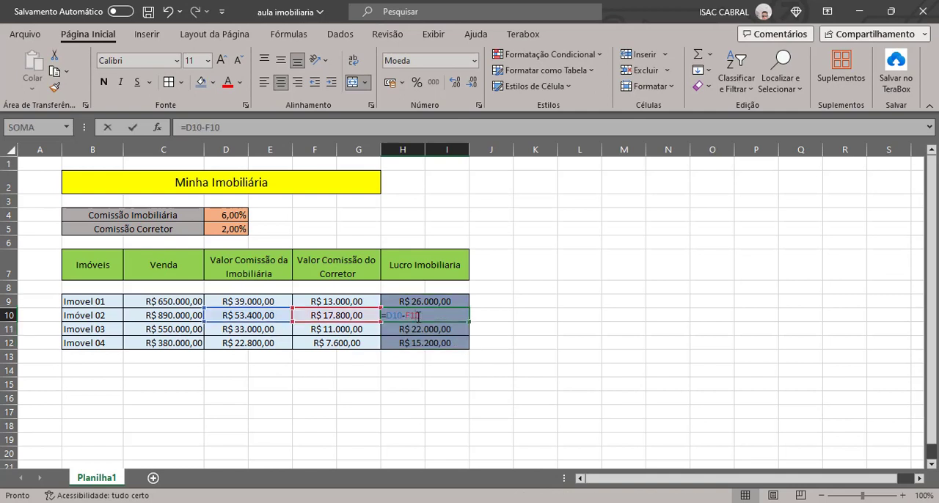
pyautogui.click(425, 329)
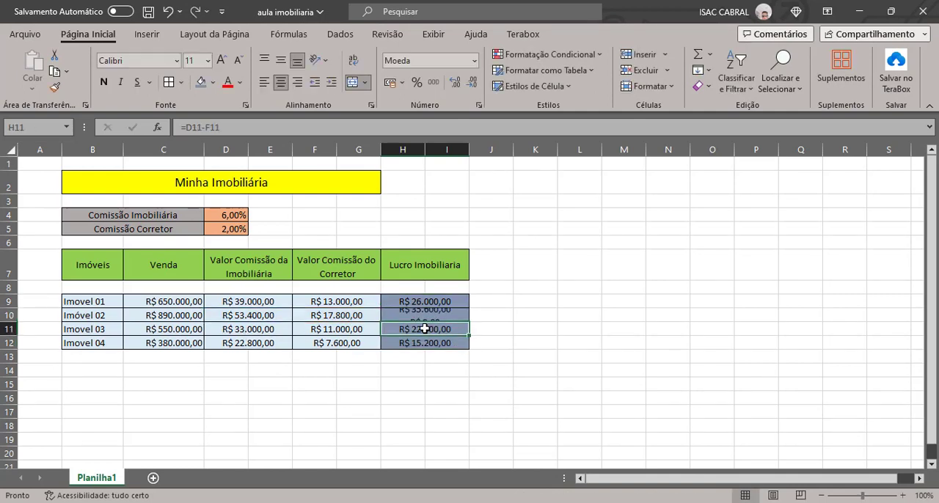
pyautogui.doubleClick(425, 328)
pyautogui.doubleClick(429, 342)
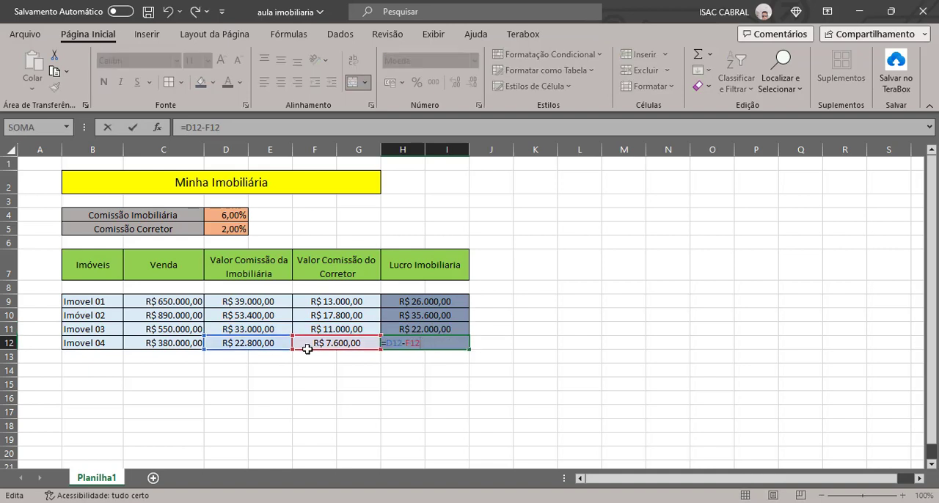
pyautogui.click(515, 325)
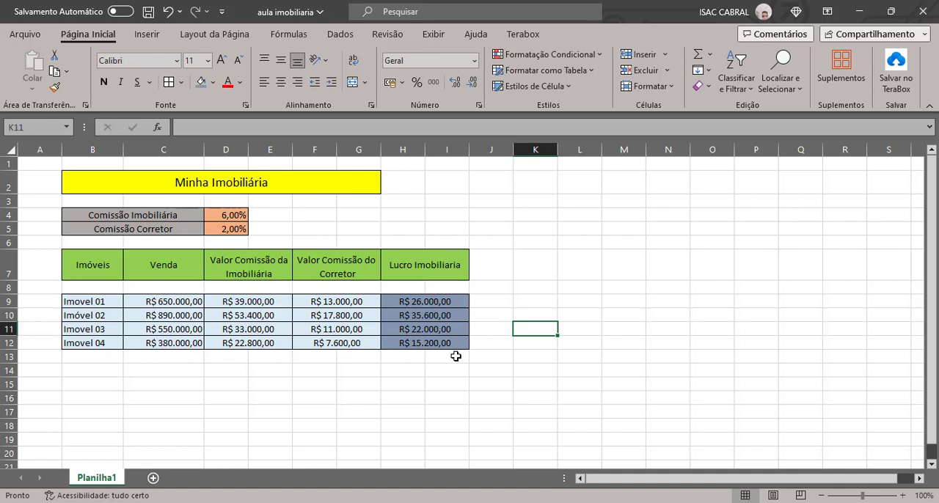
# Enter the label "Som dos lucros" in F14 and merge and center it across F14:G14
pyautogui.click(322, 373)
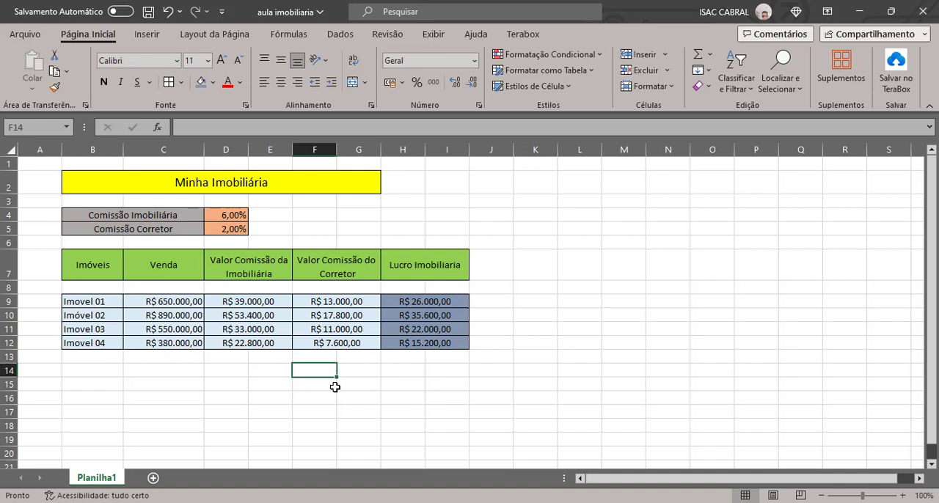
pyautogui.write('Som dos lucro')
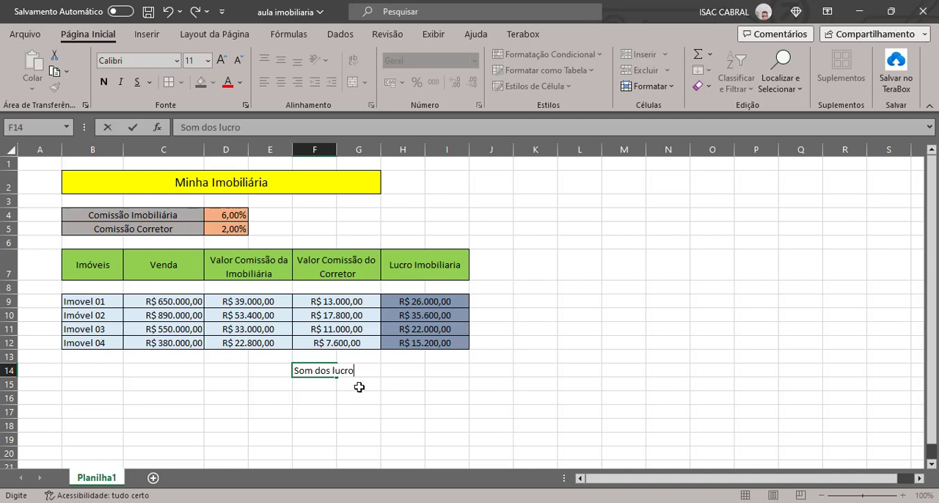
pyautogui.write('s')
pyautogui.click(411, 396)
pyautogui.click(333, 374)
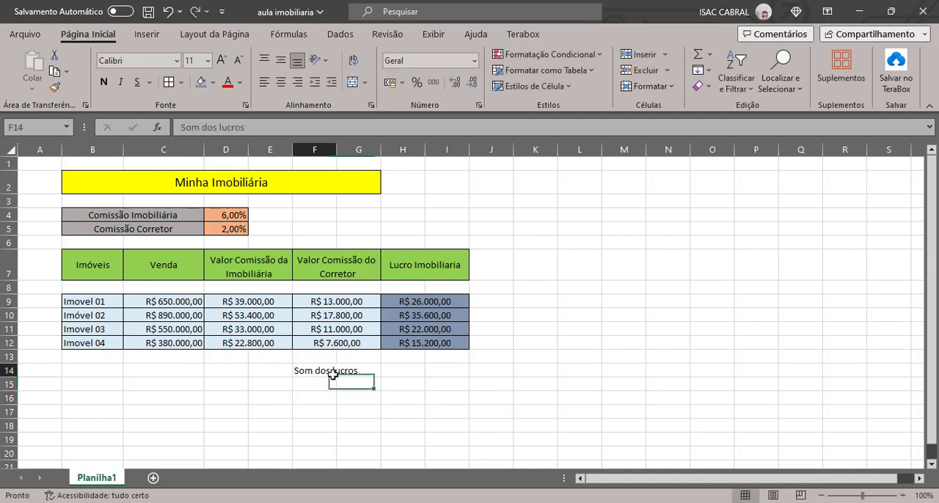
pyautogui.moveTo(328, 371); pyautogui.dragTo(347, 371)
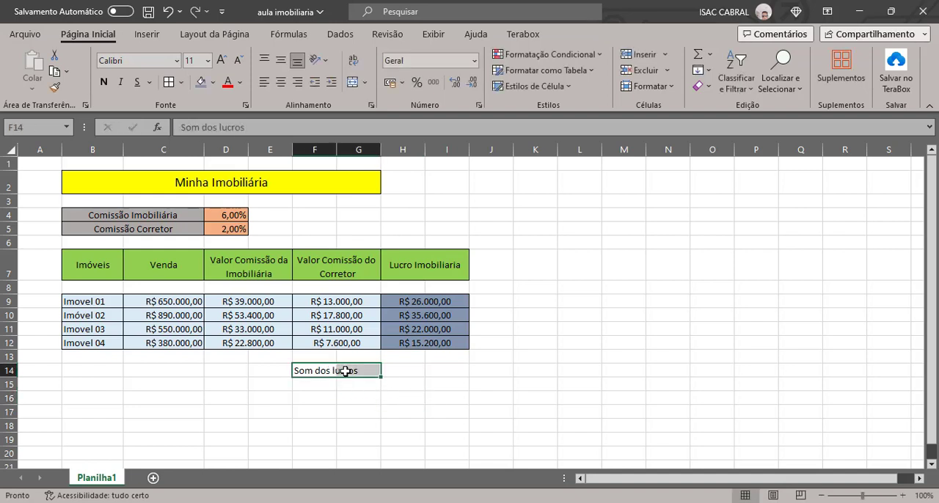
pyautogui.click(351, 83)
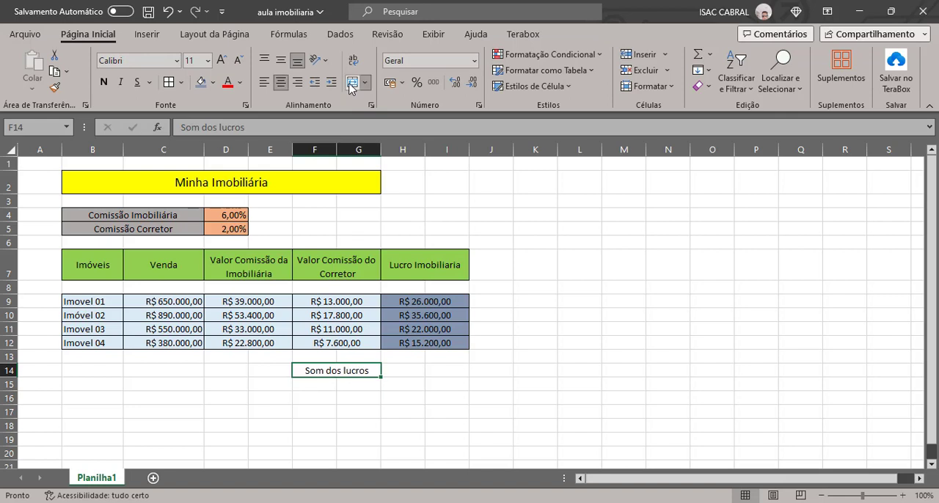
# Correct the F14 label to "Soma dos lucros" and format its merged cell with borders and the blue-gray fill
pyautogui.doubleClick(316, 371)
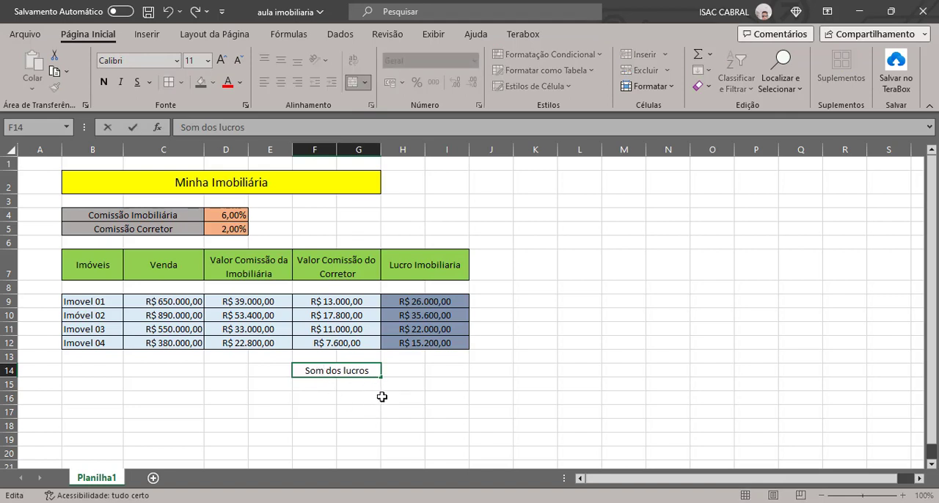
pyautogui.write('a')
pyautogui.press('Return')
pyautogui.click(348, 372)
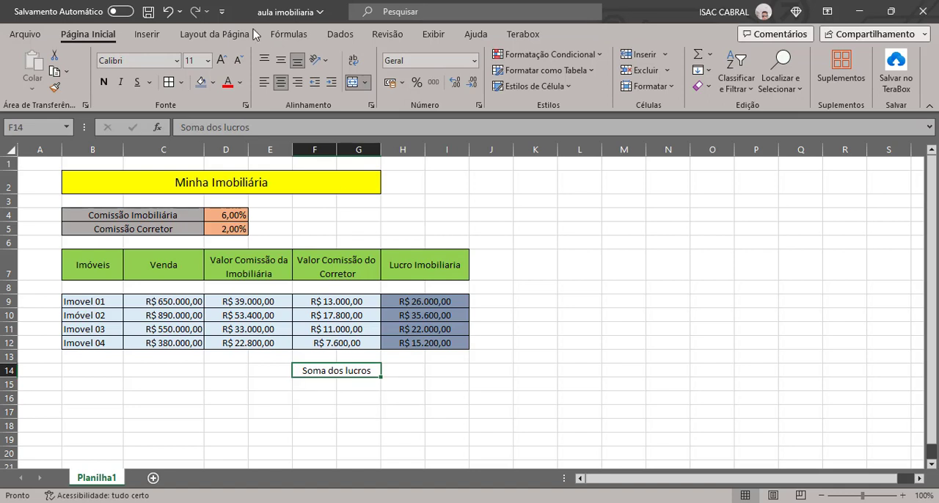
pyautogui.click(203, 86)
pyautogui.click(438, 397)
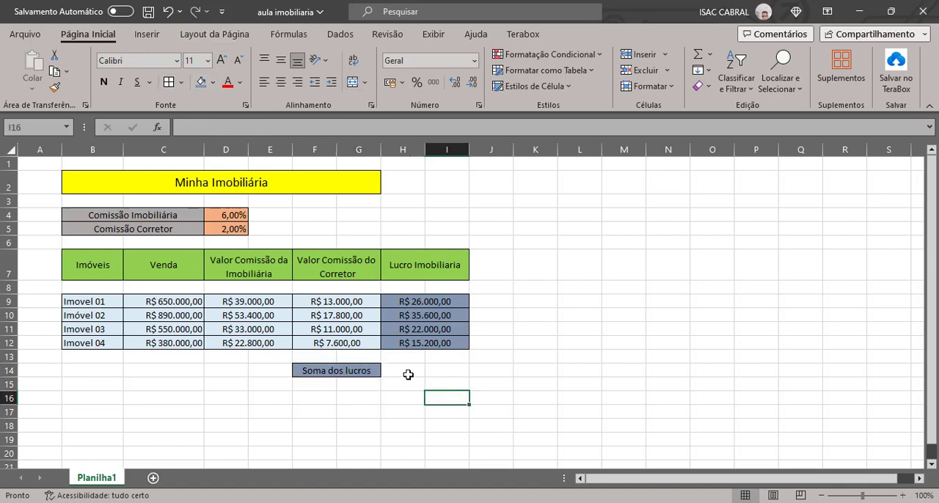
# Merge and center H14:I14 beside the Soma dos lucros label, with a standard orange fill and borders
pyautogui.moveTo(407, 375); pyautogui.dragTo(427, 375)
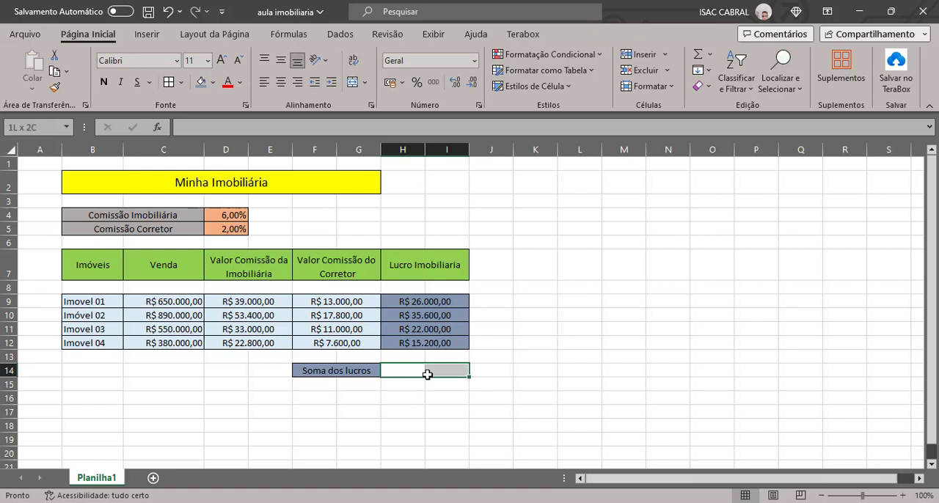
pyautogui.click(353, 81)
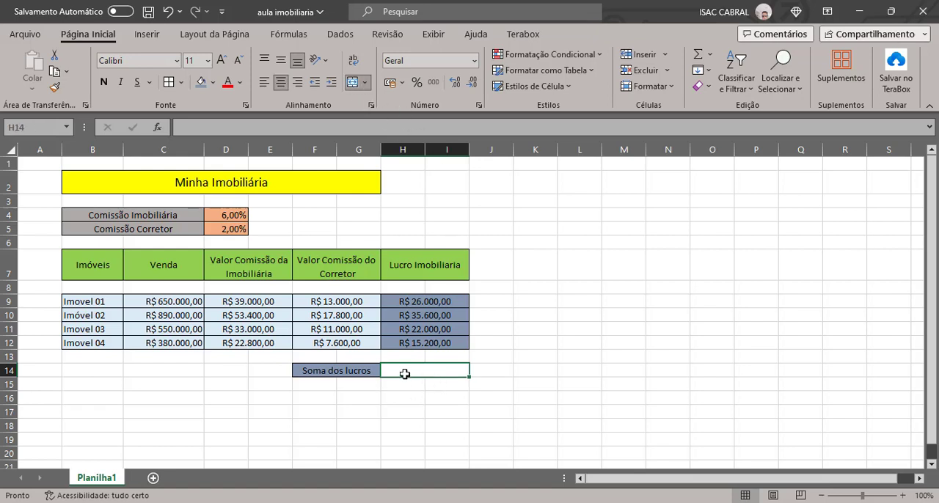
pyautogui.click(212, 83)
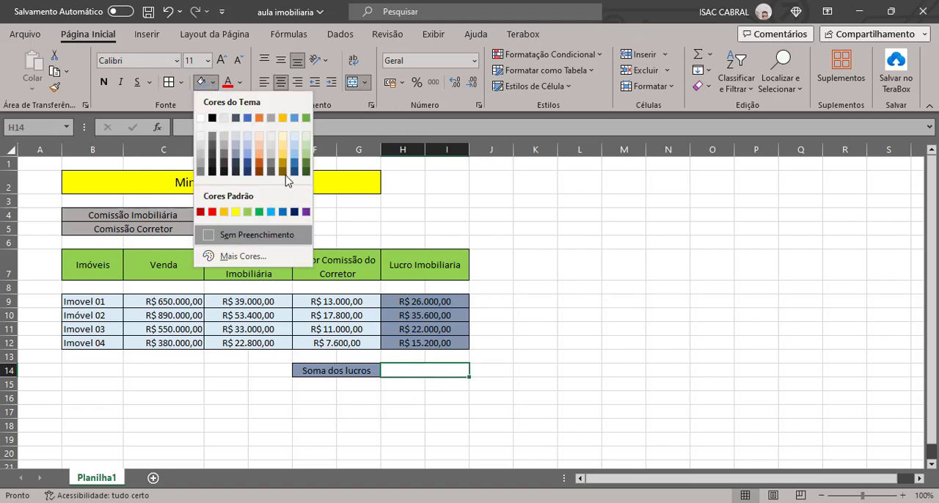
pyautogui.click(223, 213)
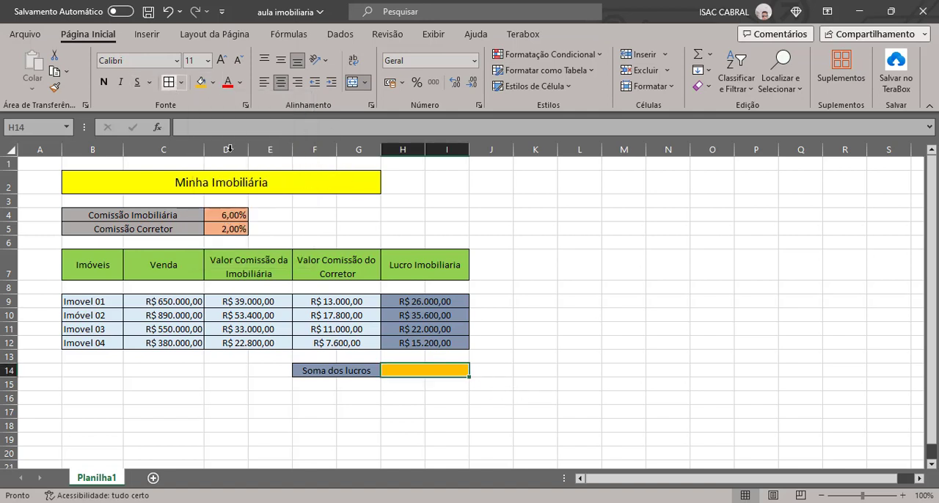
pyautogui.click(526, 393)
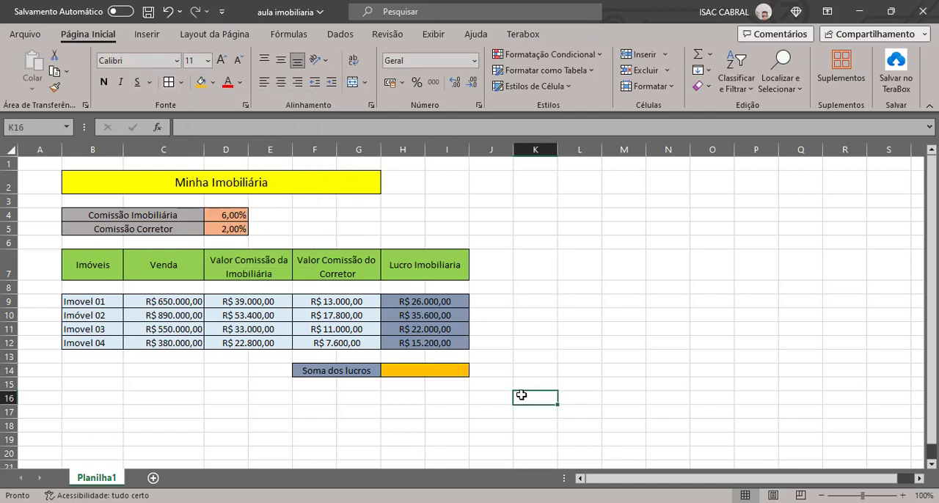
# Enter the formula =H9+H10+H11+H12 in H14 to add up the four property profits
pyautogui.doubleClick(419, 367)
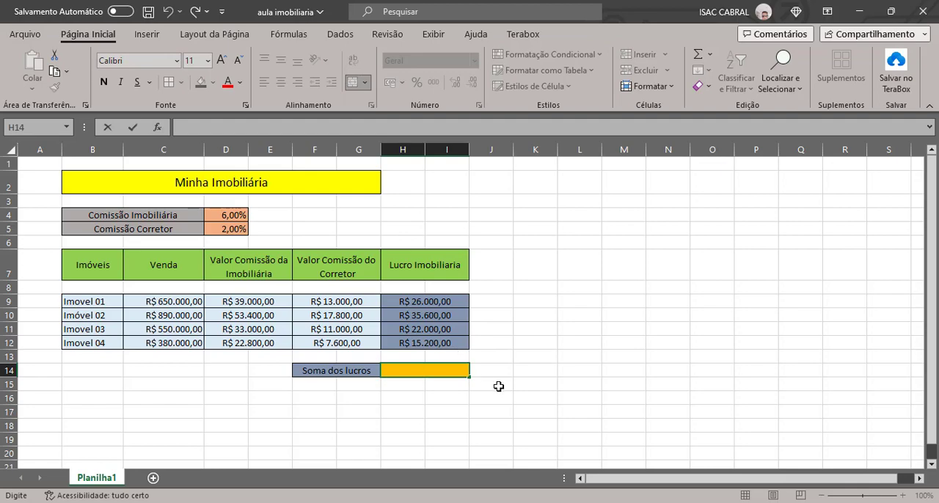
pyautogui.press('F2')
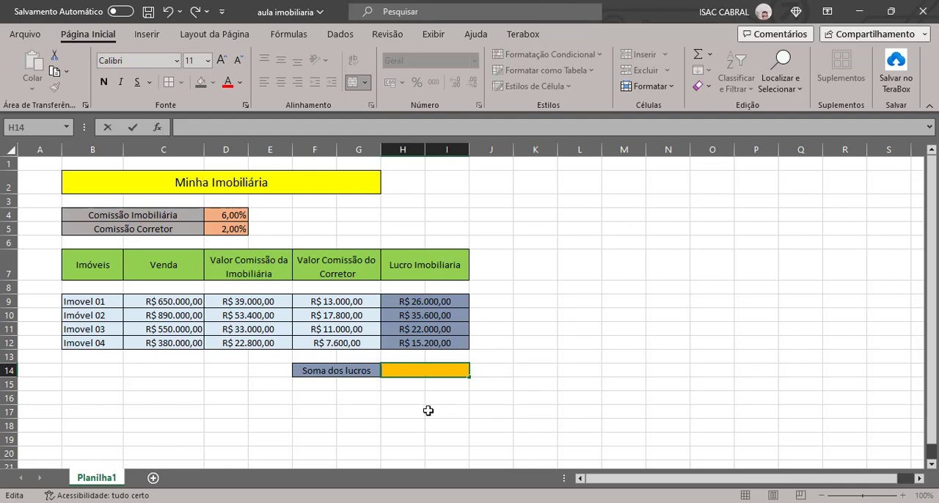
pyautogui.write('=')
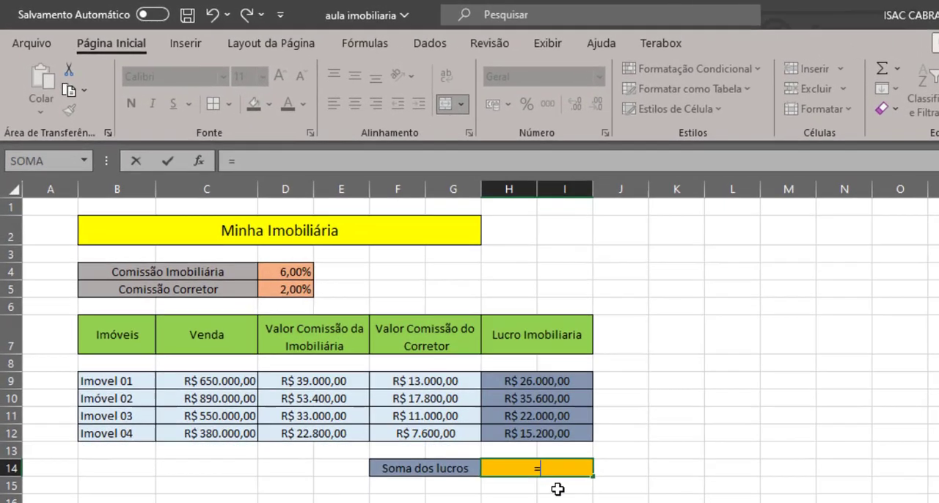
pyautogui.click(561, 382)
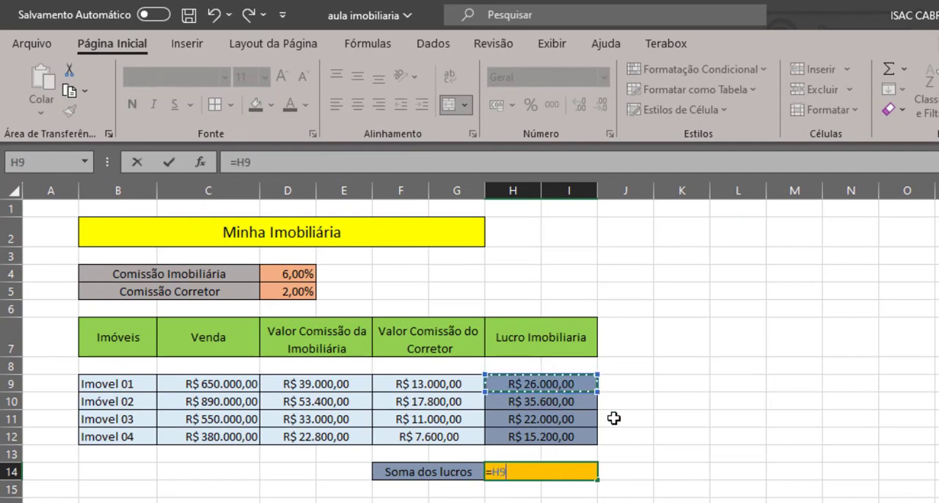
pyautogui.write('+')
pyautogui.click(553, 403)
pyautogui.write('+')
pyautogui.click(553, 419)
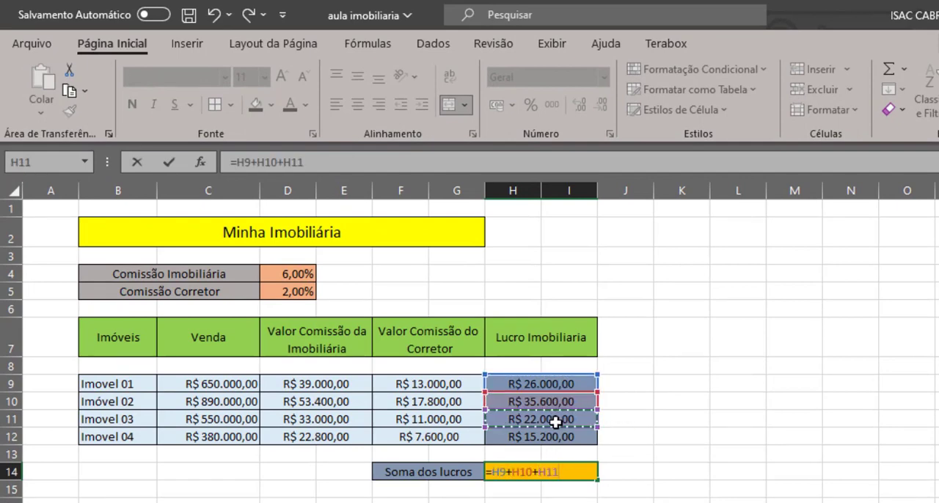
pyautogui.write('+')
pyautogui.click(554, 437)
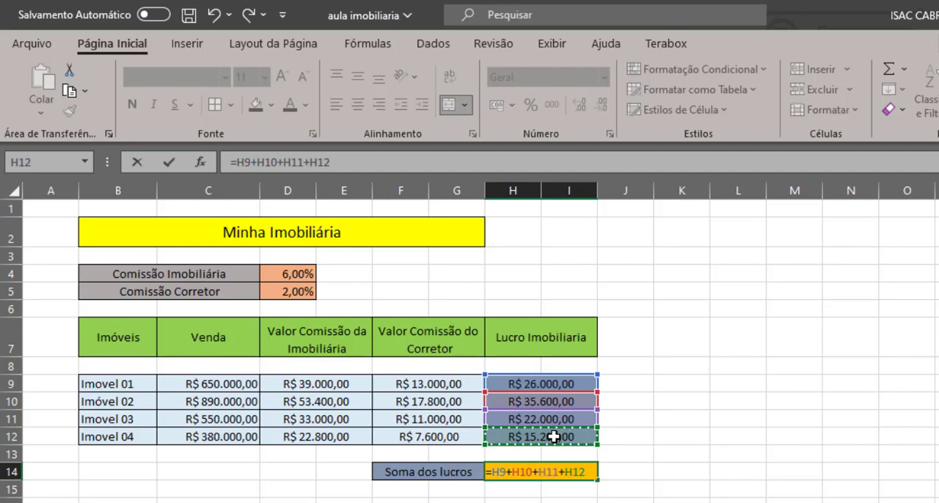
pyautogui.press('Return')
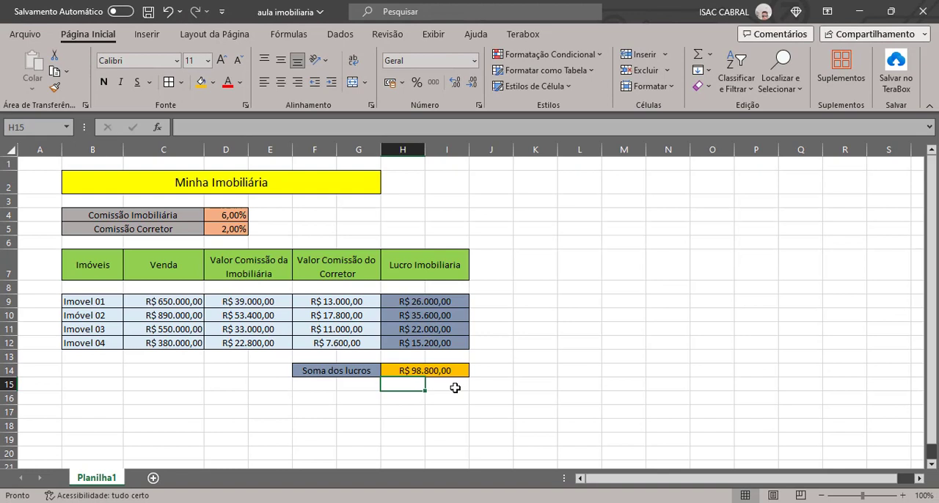
# Inspect the cell references used by the profit total formula in H14
pyautogui.click(417, 371)
pyautogui.doubleClick(417, 371)
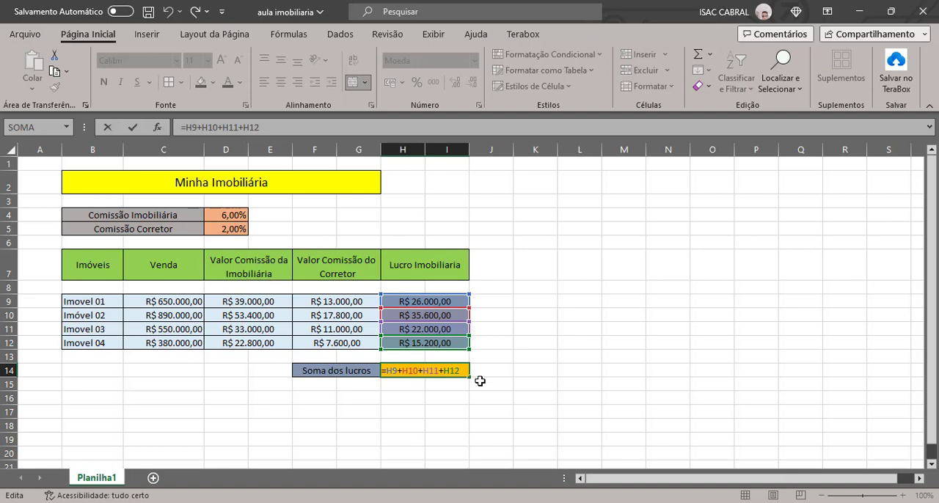
pyautogui.press('Return')
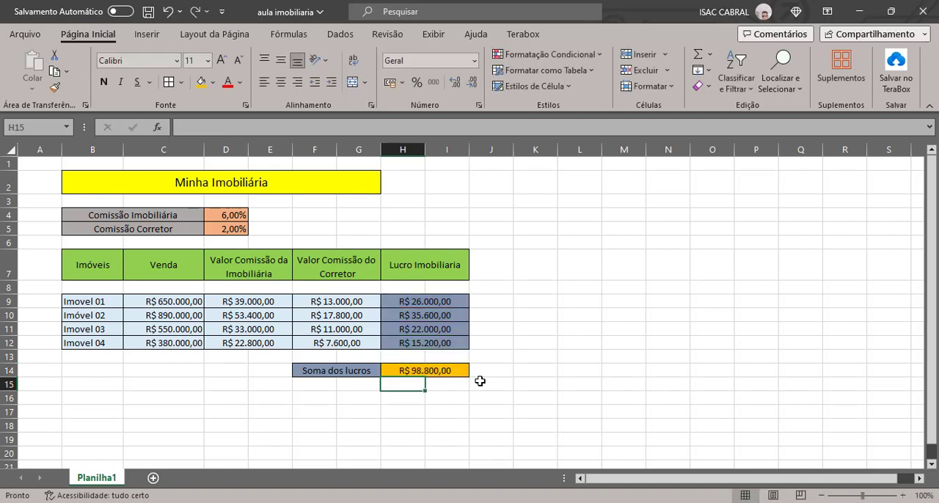